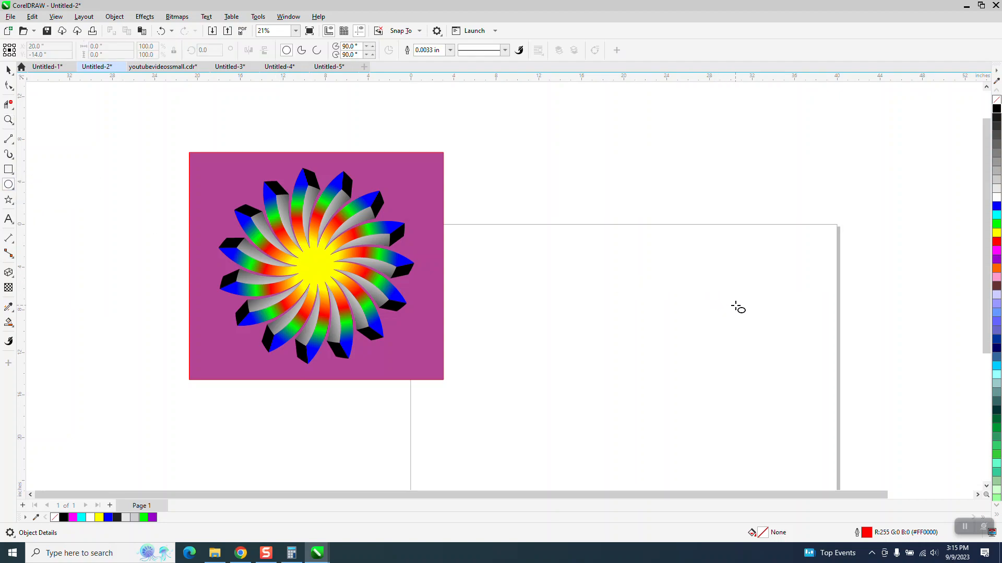
Draw an upright ellipse on the page and narrow it to about 10.23 by 13.02 inches
{"action": "mouse_move", "coordinate": [733, 305]}
{"action": "left_mouse_down"}
{"action": "mouse_move", "coordinate": [689, 369]}
{"action": "mouse_move", "coordinate": [592, 447]}
{"action": "left_mouse_up"}
{"action": "left_click", "coordinate": [9, 69]}
{"action": "left_click_drag", "start_coordinate": [733, 376], "coordinate": [706, 375]}
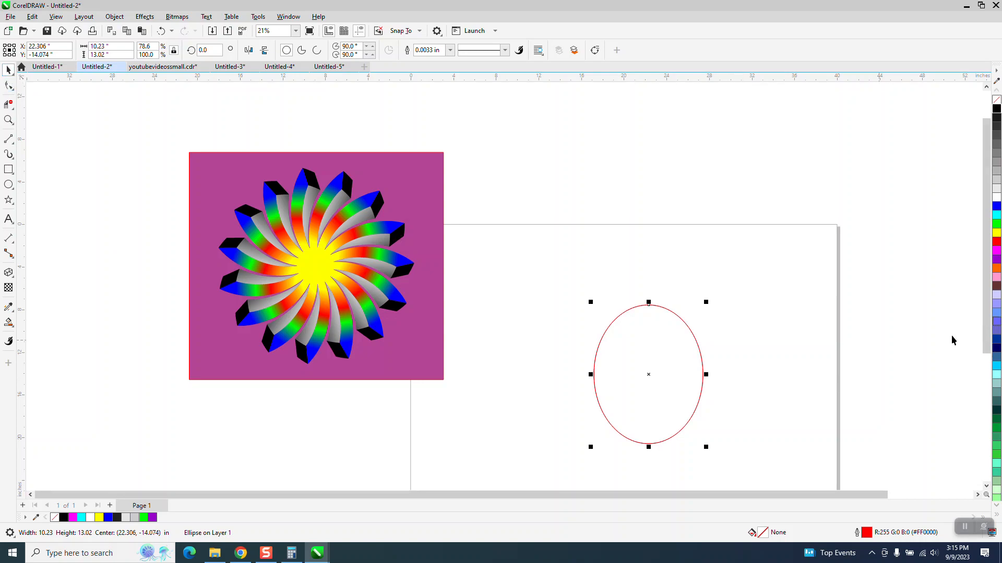
Place the ellipse's rotation center on its upper-left edge and create four copies, each rotated another 24 degrees around it
{"action": "left_click", "coordinate": [650, 377]}
{"action": "left_click_drag", "start_coordinate": [649, 375], "coordinate": [608, 326]}
{"action": "left_click", "coordinate": [197, 51]}
{"action": "type", "text": "24"}
{"action": "key", "text": "Return"}
{"action": "key", "text": "ctrl+r"}
{"action": "key", "text": "ctrl+r"}
{"action": "key", "text": "ctrl+r"}
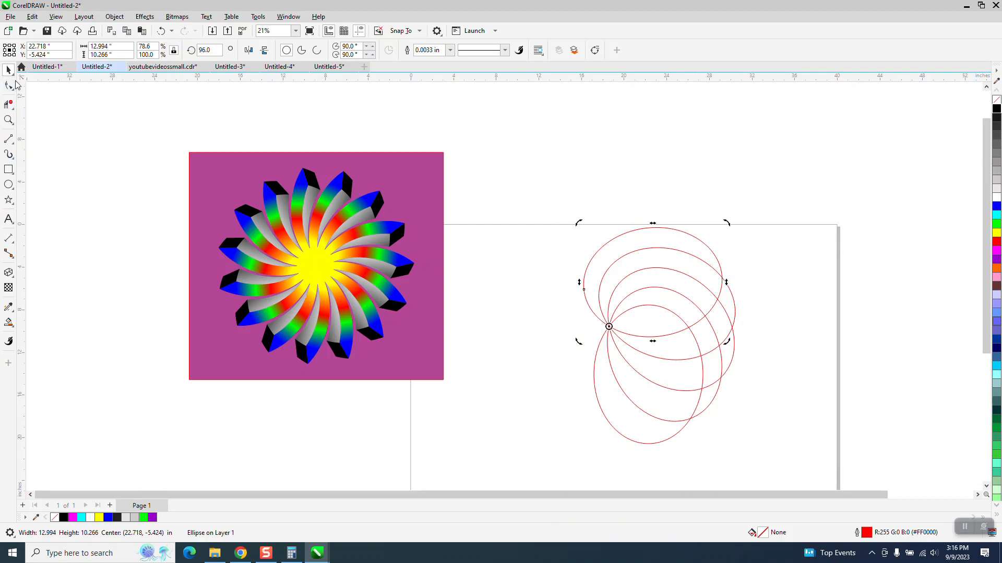
Smart Fill the curved band between the overlapping middle ellipses with blue and nudge the new shape 12 inches to the right
{"action": "left_click", "coordinate": [8, 322]}
{"action": "left_click", "coordinate": [669, 287]}
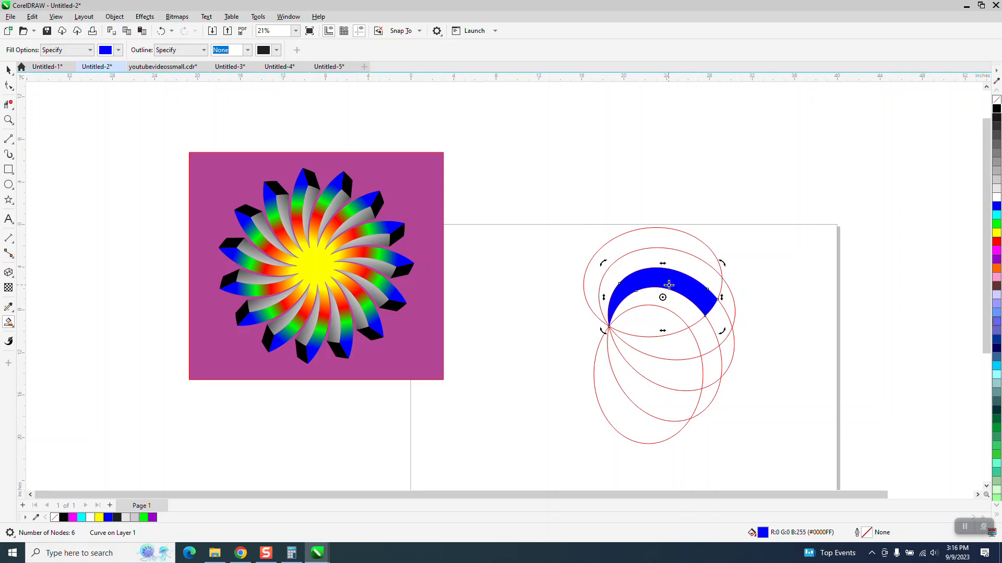
{"action": "scroll", "coordinate": [610, 286], "scroll_direction": "down", "scroll_amount": 1}
{"action": "key", "text": "Right"}
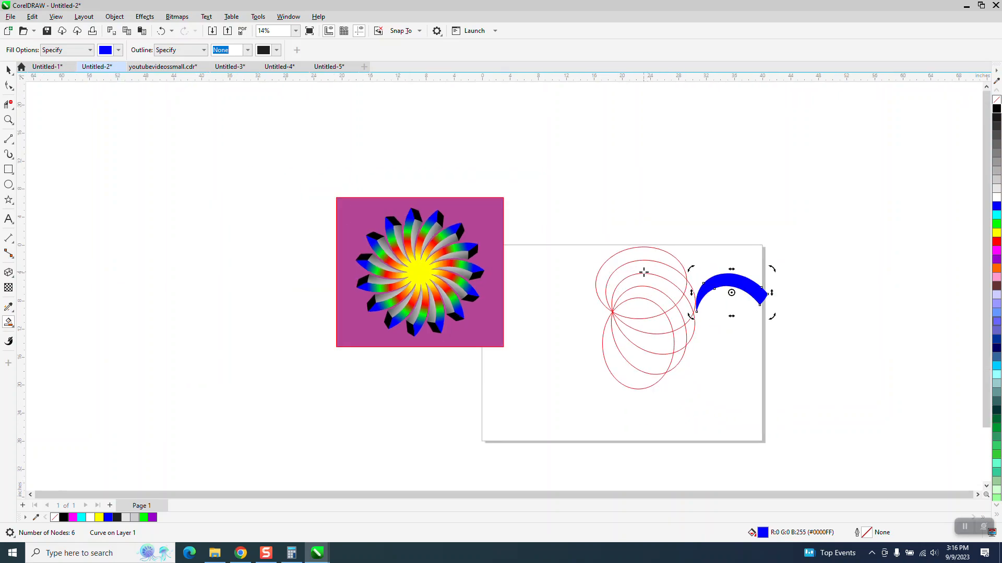
Select all five red ellipses and nudge them 24 inches up, clear of the page
{"action": "left_click", "coordinate": [9, 69]}
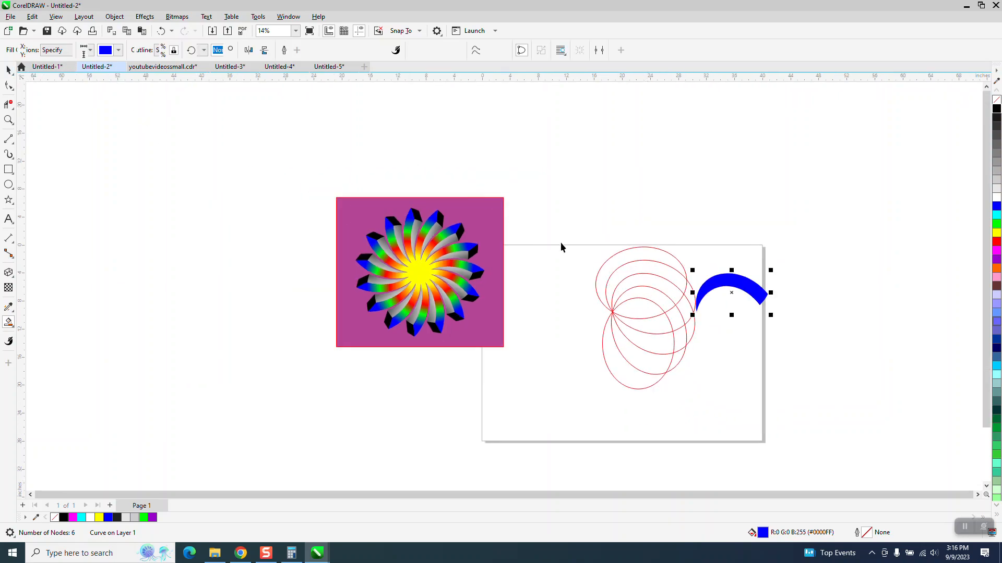
{"action": "left_click", "coordinate": [668, 348]}
{"action": "left_click_drag", "start_coordinate": [569, 218], "coordinate": [724, 405]}
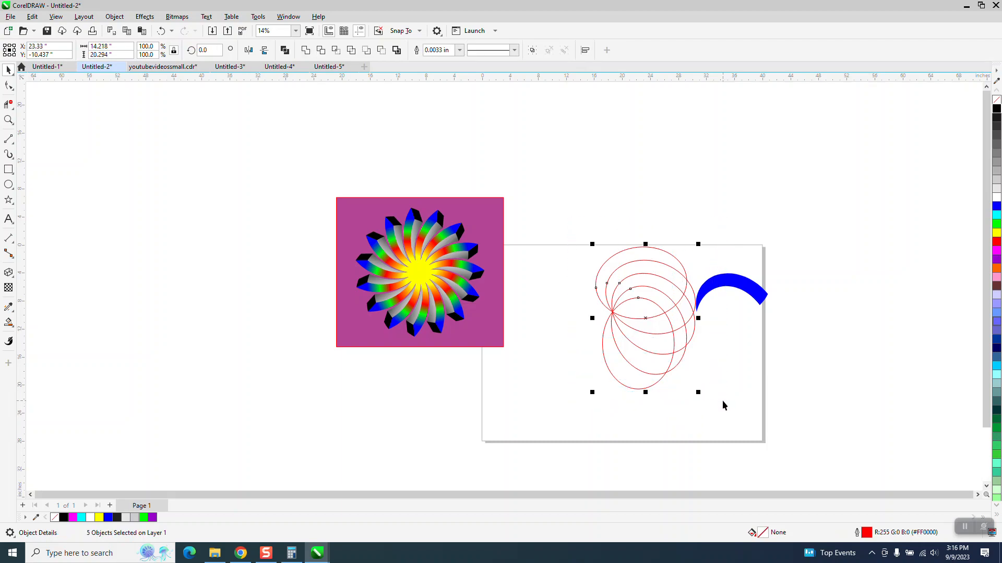
{"action": "key", "text": "Up"}
{"action": "key", "text": "Up"}
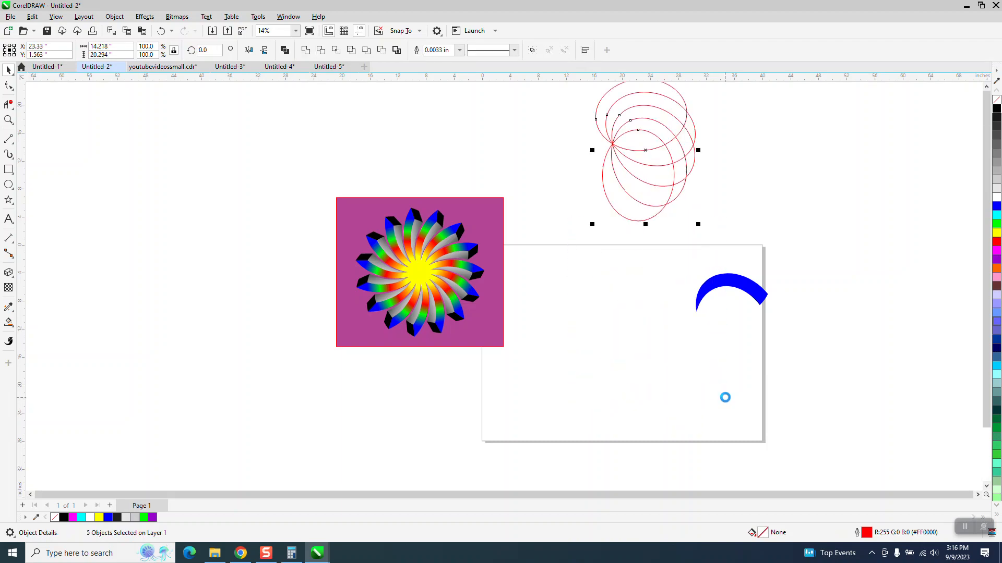
Nudge the blue band 12 inches back to the left and give it no fill and a black outline
{"action": "left_click", "coordinate": [731, 286]}
{"action": "key", "text": "Left"}
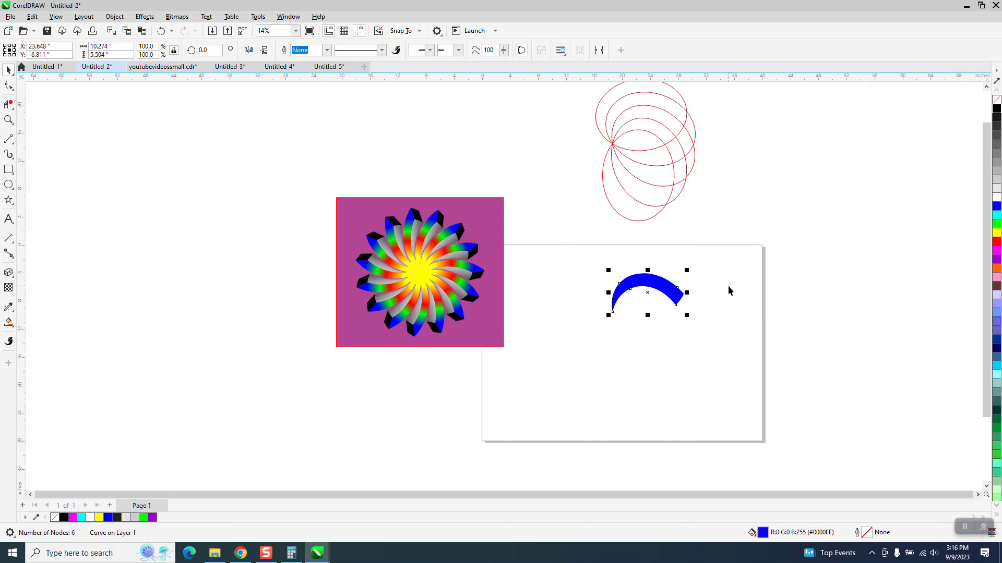
{"action": "left_click", "coordinate": [996, 99]}
{"action": "right_click", "coordinate": [996, 108]}
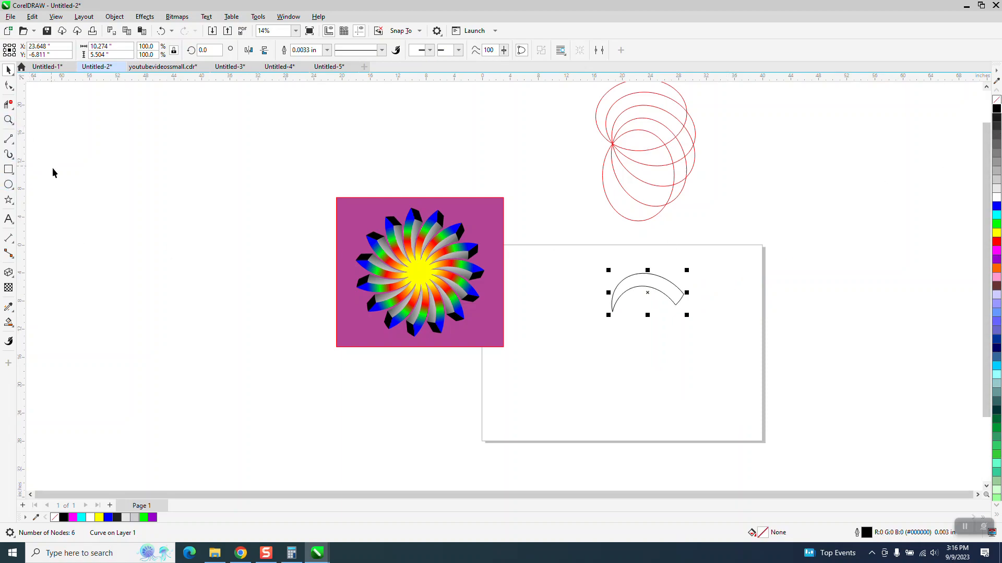
Smart Fill the adjacent inner band of the ellipses, fit it directly beneath the first band, and give it no fill and a black outline
{"action": "left_click", "coordinate": [9, 323]}
{"action": "left_click", "coordinate": [657, 131]}
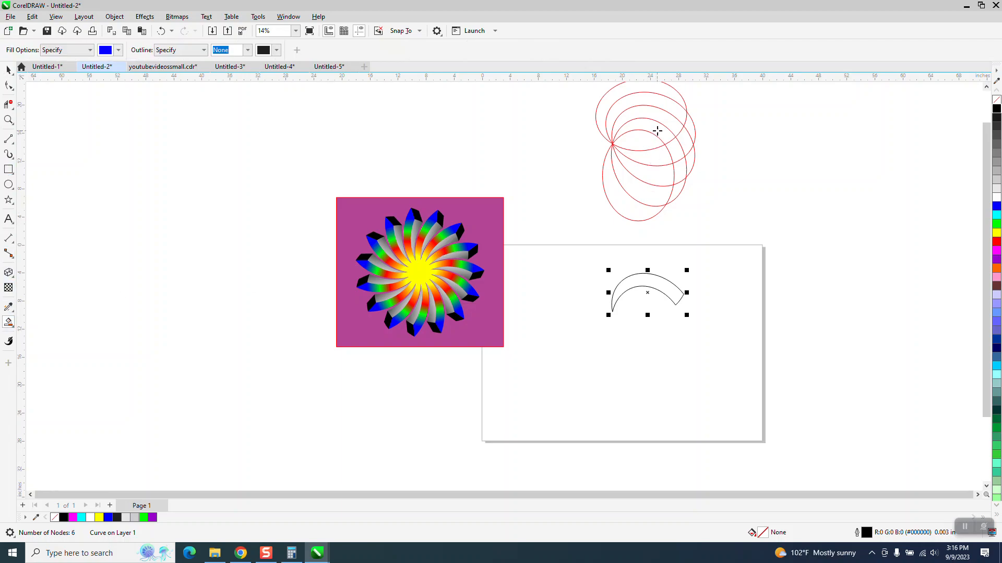
{"action": "key", "text": "Right"}
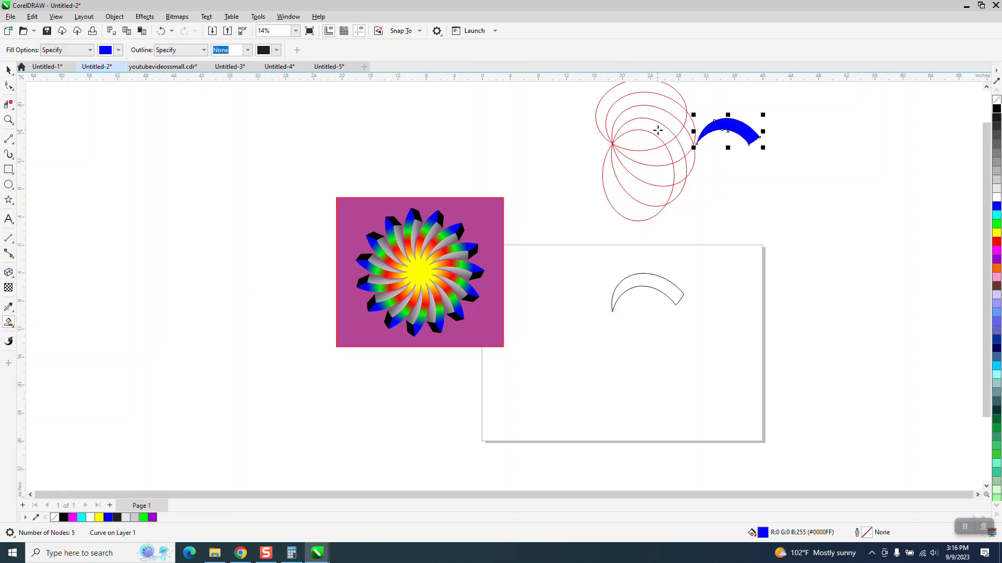
{"action": "key", "text": "Down"}
{"action": "key", "text": "Down"}
{"action": "key", "text": "Left"}
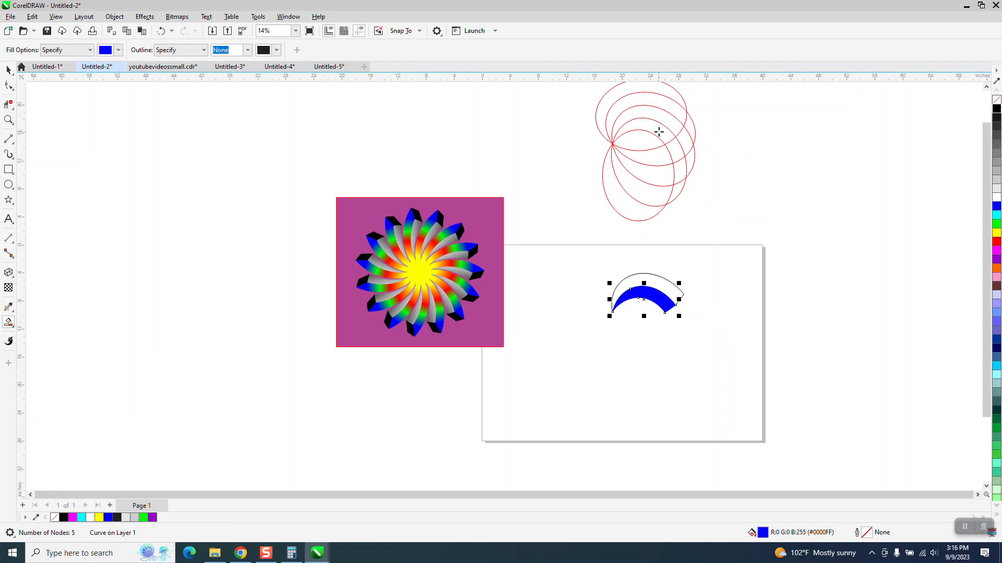
{"action": "left_click", "coordinate": [996, 100]}
{"action": "right_click", "coordinate": [996, 109]}
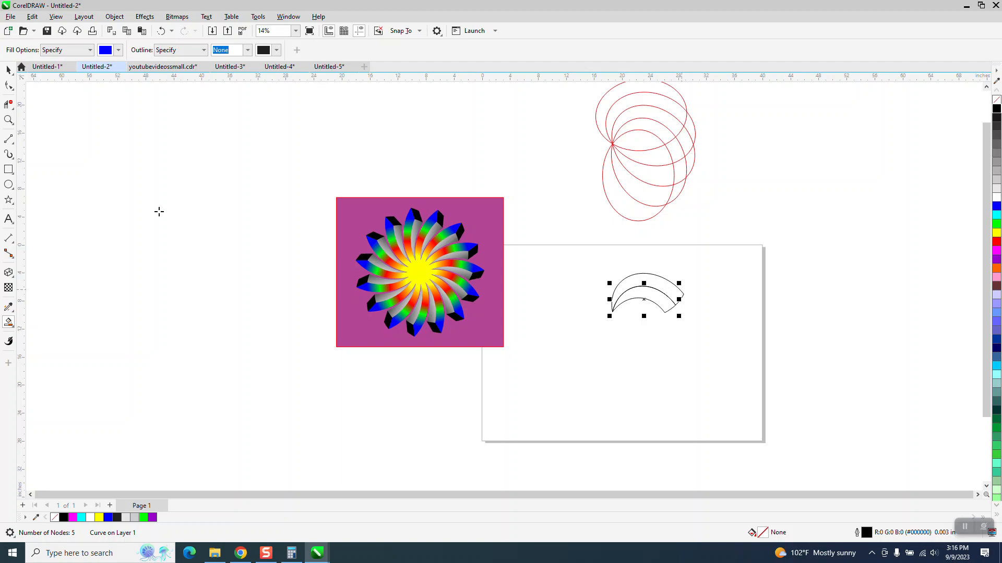
Delete the lower curve and its adjoining end segment from the inner band with the Virtual Segment Delete tool
{"action": "left_click", "coordinate": [9, 119]}
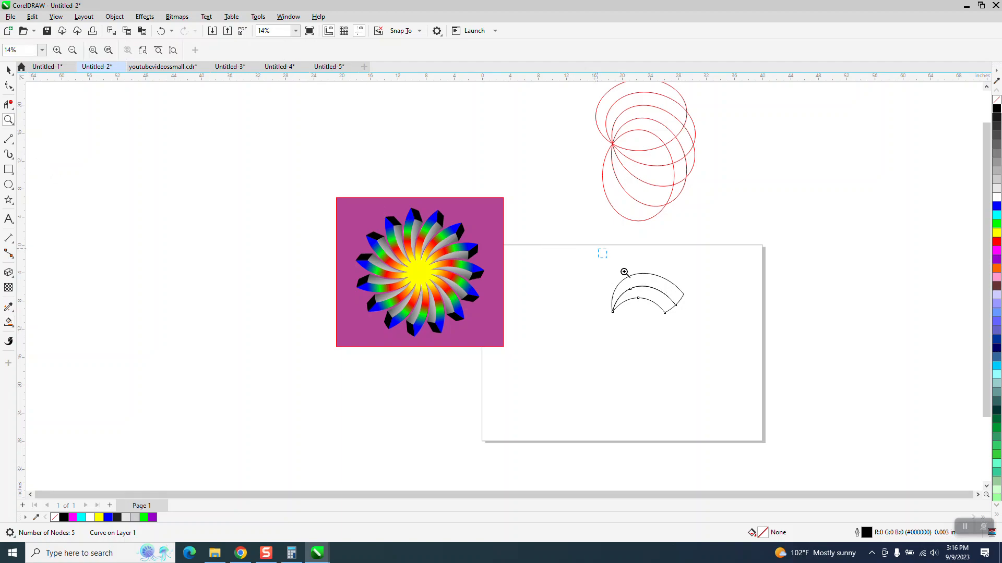
{"action": "left_click_drag", "start_coordinate": [601, 253], "coordinate": [818, 383]}
{"action": "scroll", "coordinate": [570, 317], "scroll_direction": "down", "scroll_amount": 5}
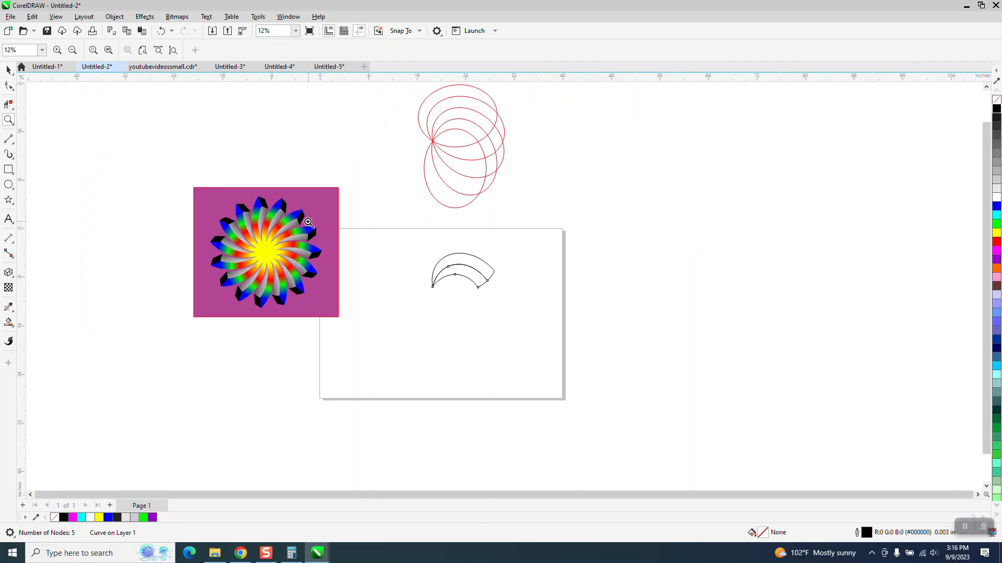
{"action": "left_click_drag", "start_coordinate": [423, 246], "coordinate": [576, 323]}
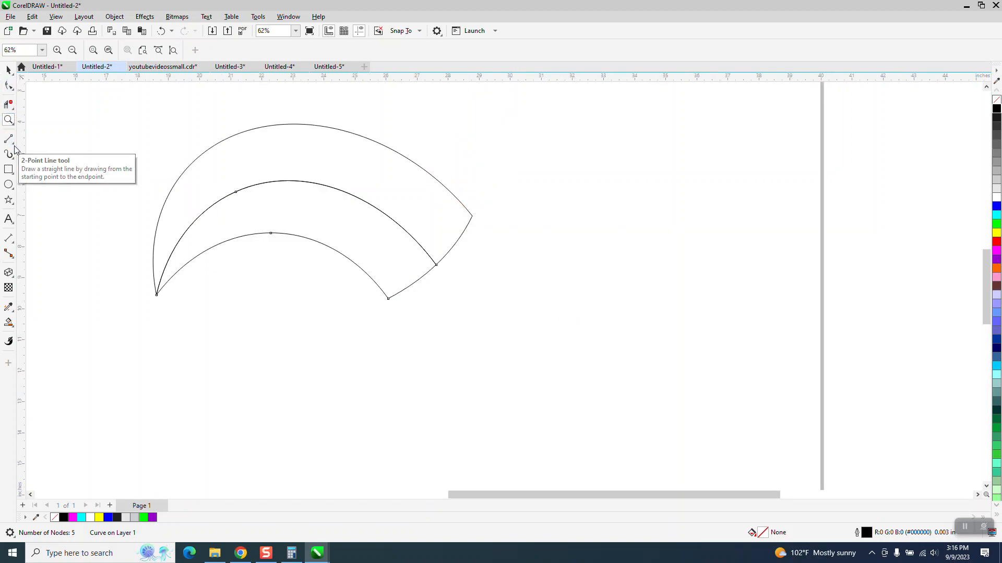
{"action": "left_click", "coordinate": [8, 104]}
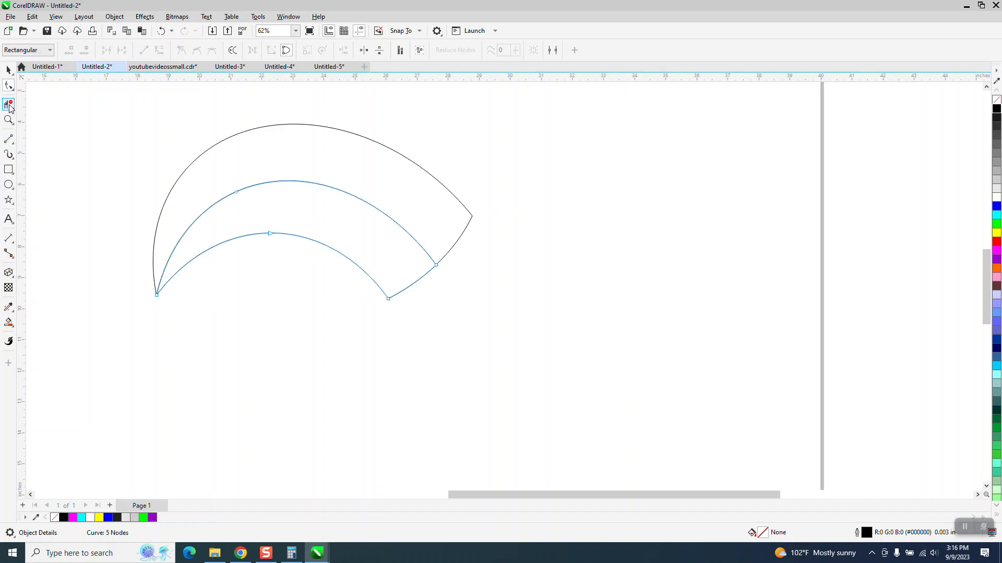
{"action": "left_click", "coordinate": [274, 233]}
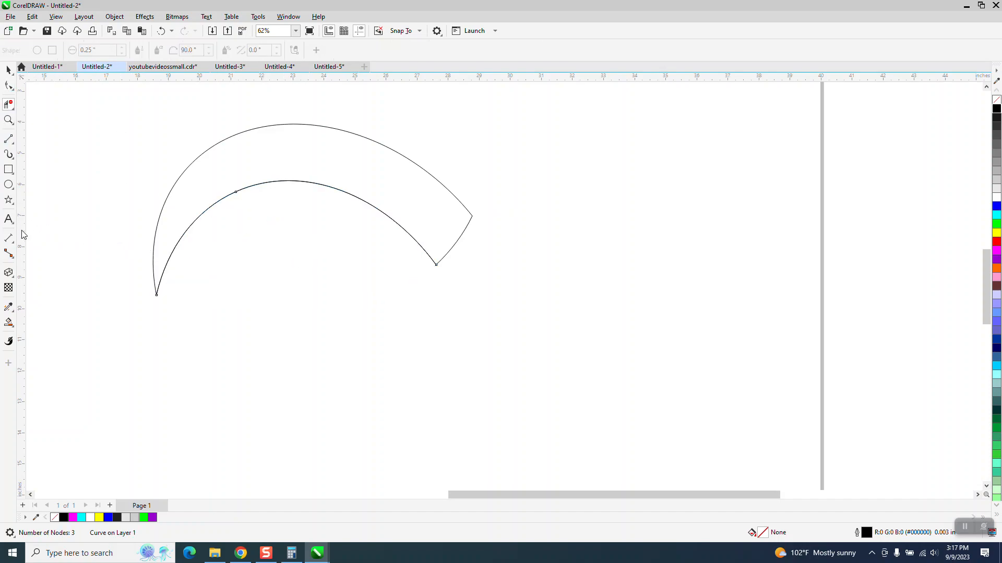
Draw a 3-point curve arching below the middle curve, from the left tip to a point about 9.23 inches away below the right corner
{"action": "left_click", "coordinate": [12, 142]}
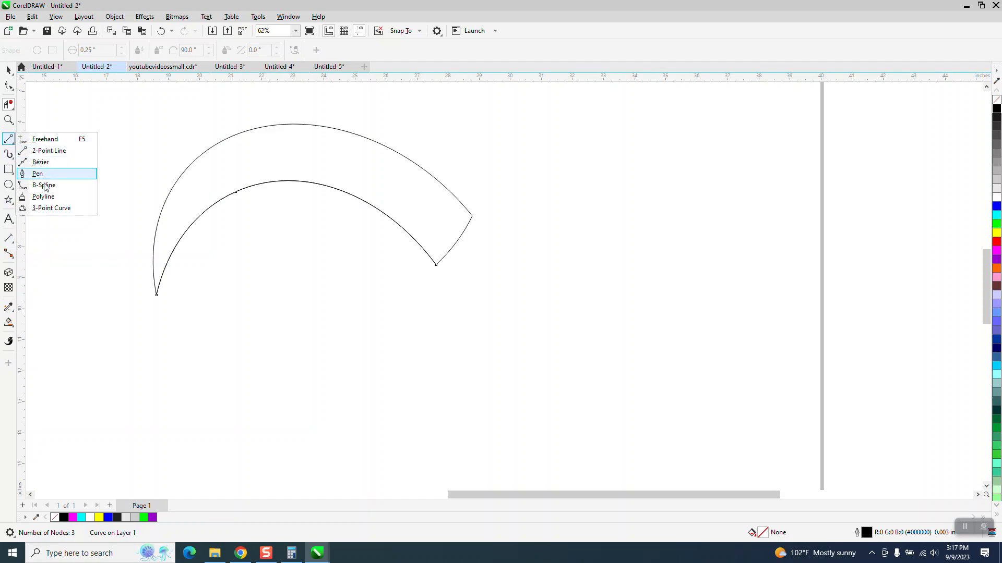
{"action": "left_click", "coordinate": [51, 208]}
{"action": "left_click_drag", "start_coordinate": [156, 295], "coordinate": [443, 300]}
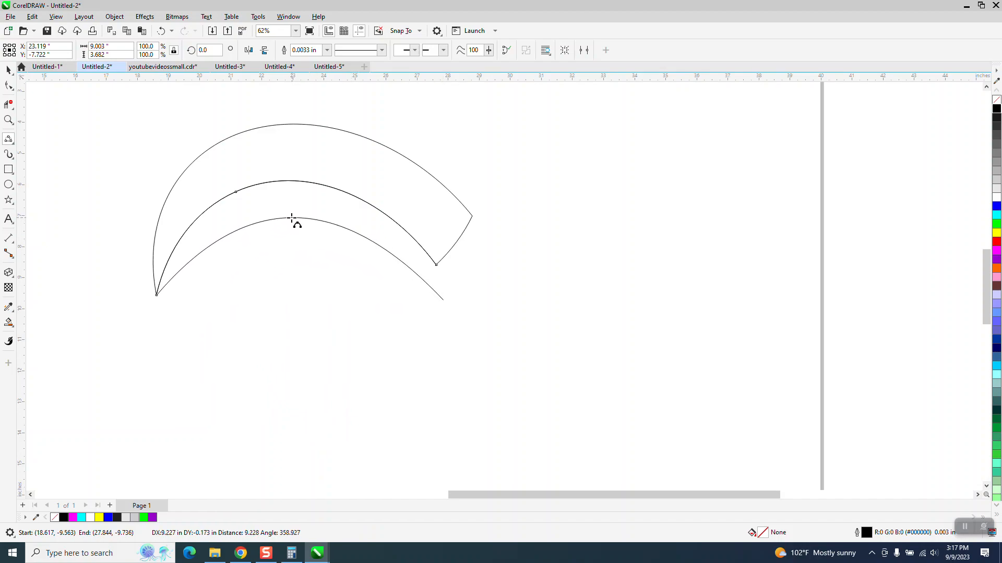
{"action": "left_click", "coordinate": [292, 217]}
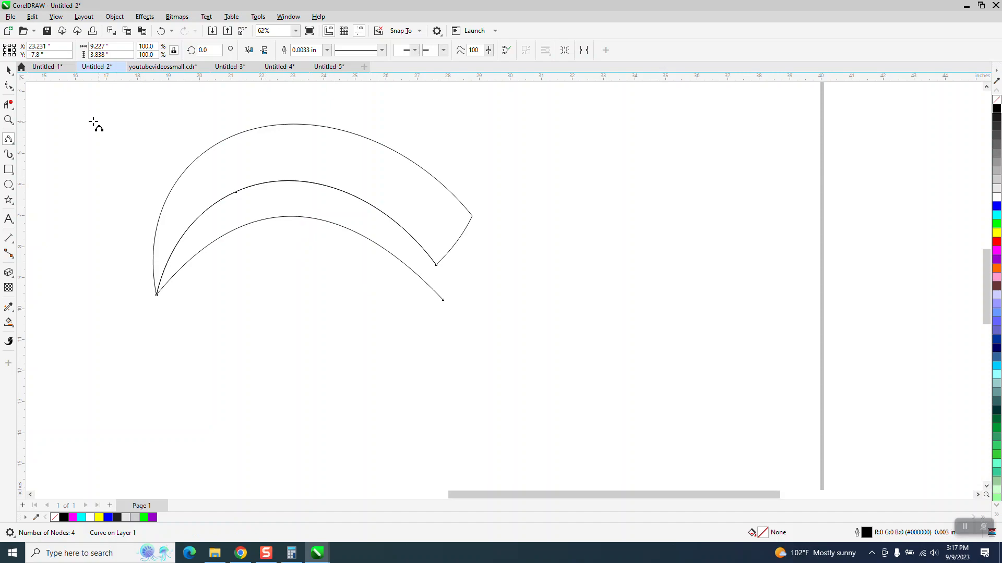
Connect the middle curve's right corner to the end of the new lower curve with a short 2-point line
{"action": "left_click", "coordinate": [8, 120]}
{"action": "left_click_drag", "start_coordinate": [355, 140], "coordinate": [475, 277]}
{"action": "left_click", "coordinate": [13, 144]}
{"action": "left_click", "coordinate": [32, 150]}
{"action": "left_click_drag", "start_coordinate": [458, 311], "coordinate": [471, 374]}
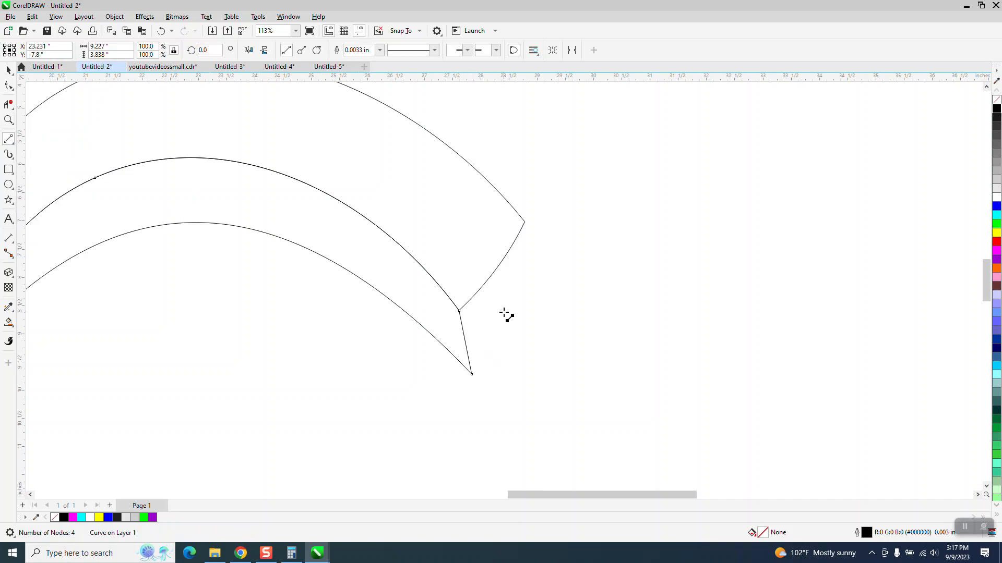
Break the inner outline apart at the node where the short end line meets the lower curve
{"action": "left_click", "coordinate": [9, 69]}
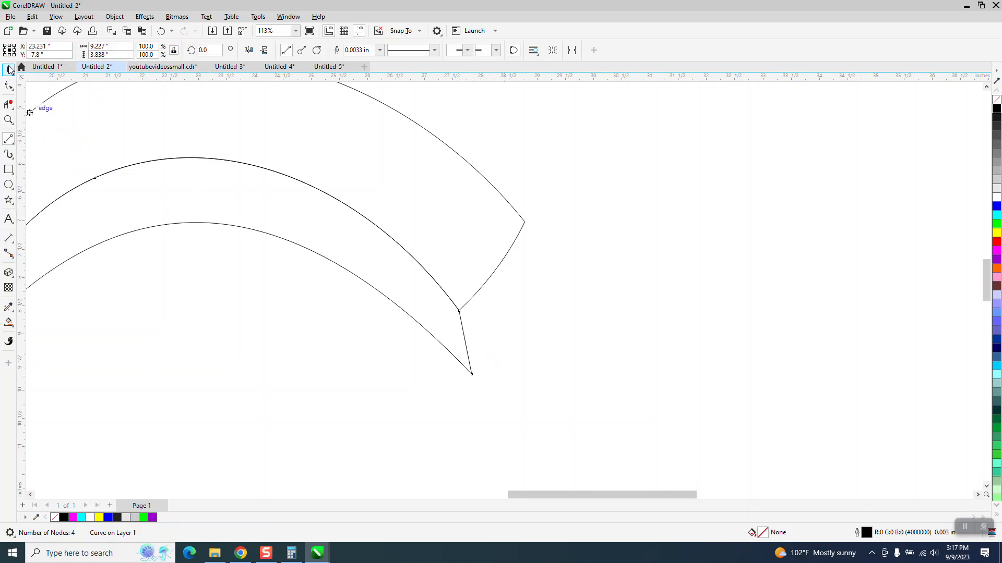
{"action": "left_click", "coordinate": [502, 345]}
{"action": "left_click", "coordinate": [464, 336]}
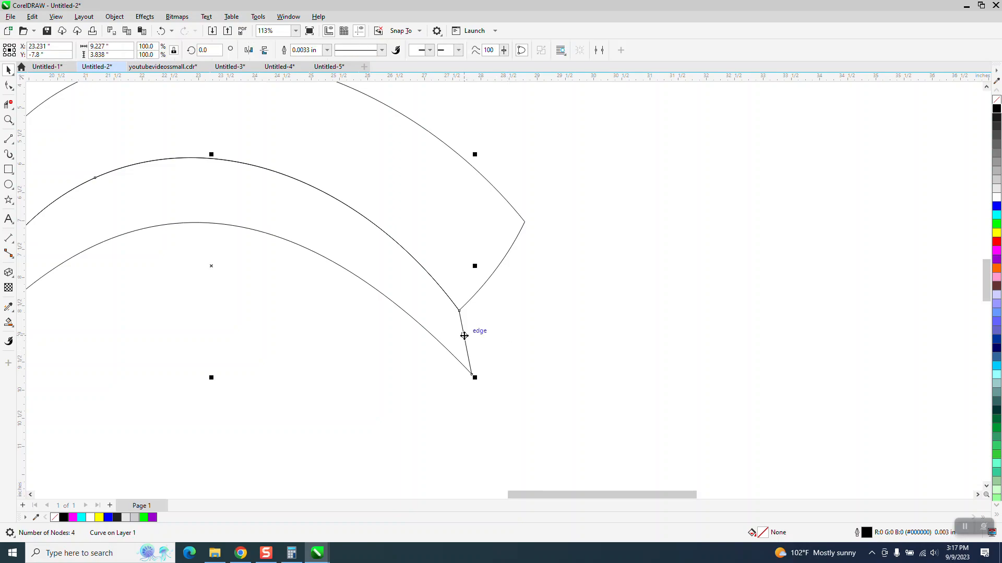
{"action": "left_click", "coordinate": [8, 90]}
{"action": "left_click_drag", "start_coordinate": [443, 357], "coordinate": [475, 376]}
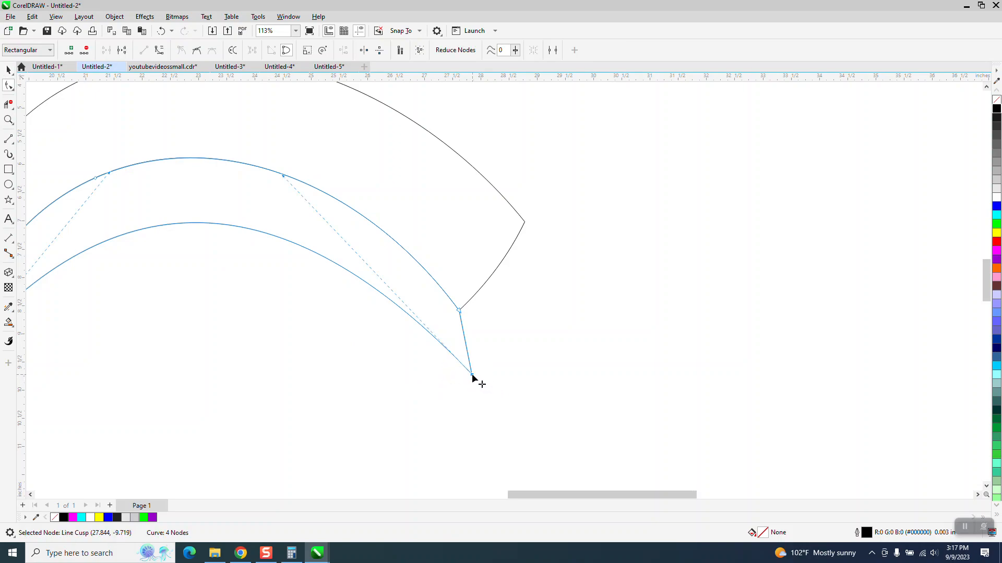
{"action": "right_click", "coordinate": [471, 374]}
{"action": "left_click", "coordinate": [510, 227]}
{"action": "left_click", "coordinate": [9, 70]}
{"action": "left_click", "coordinate": [468, 333]}
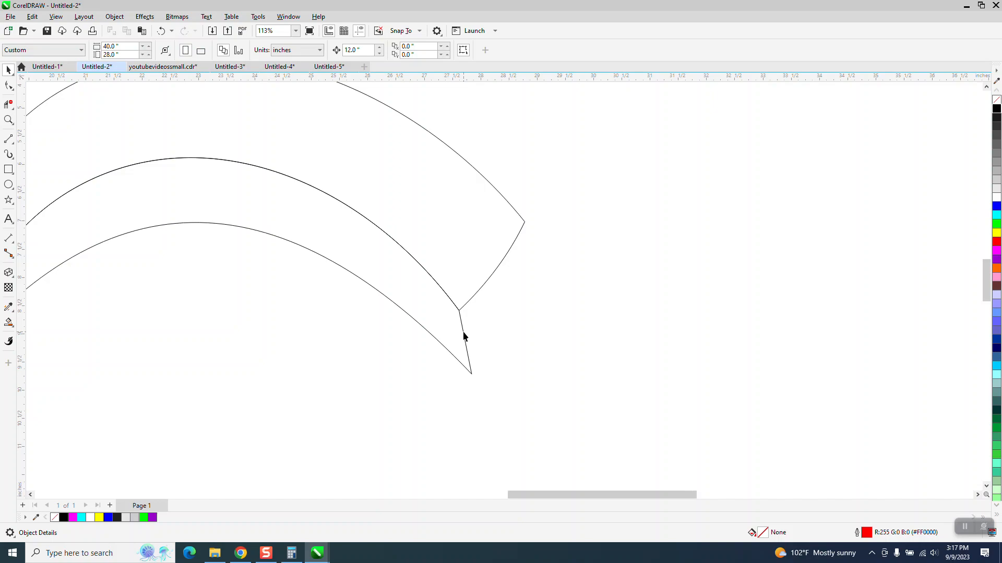
{"action": "left_click", "coordinate": [465, 336]}
{"action": "left_click", "coordinate": [114, 17]}
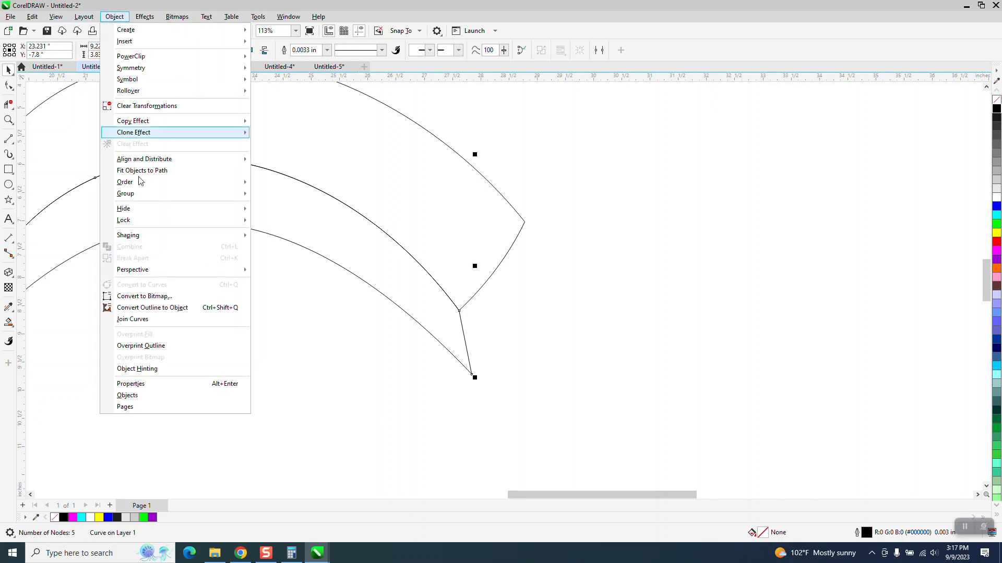
{"action": "mouse_move", "coordinate": [140, 198]}
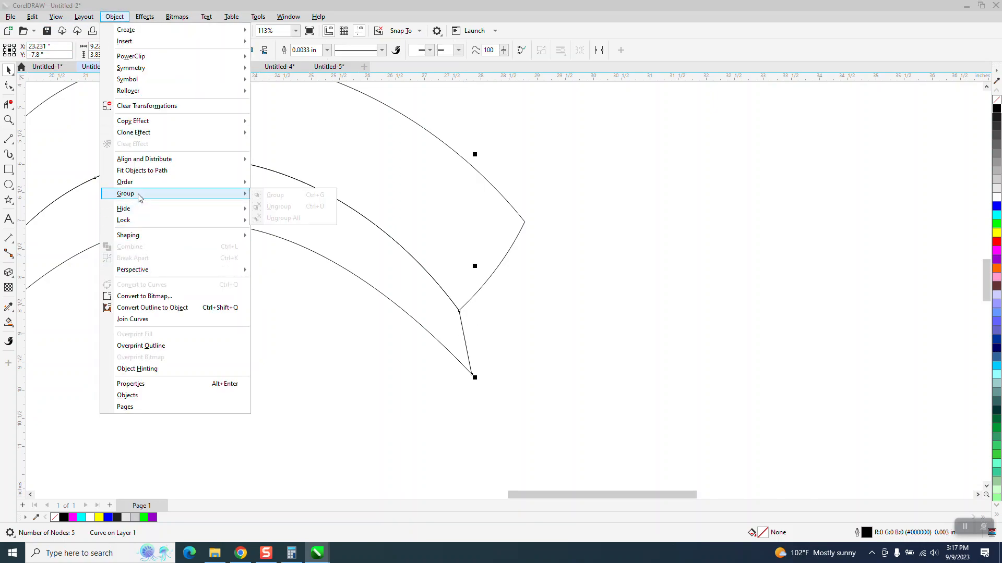
{"action": "left_click", "coordinate": [454, 342]}
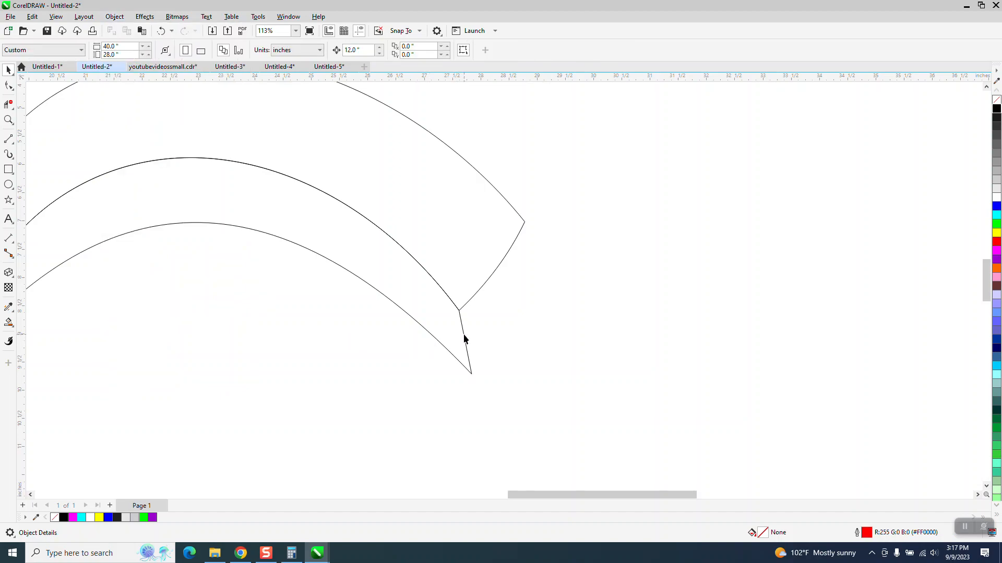
Copy the inner outline so that the top of its short end line sits on the outer band's upper right corner
{"action": "left_click", "coordinate": [464, 335]}
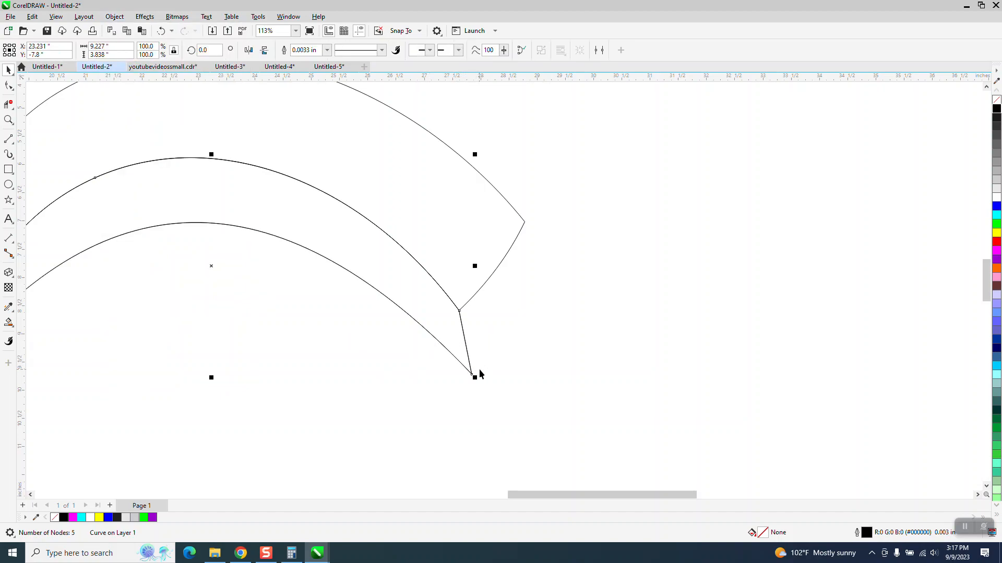
{"action": "left_click_drag", "start_coordinate": [459, 311], "coordinate": [526, 222]}
{"action": "scroll", "coordinate": [533, 291], "scroll_direction": "down", "scroll_amount": 2}
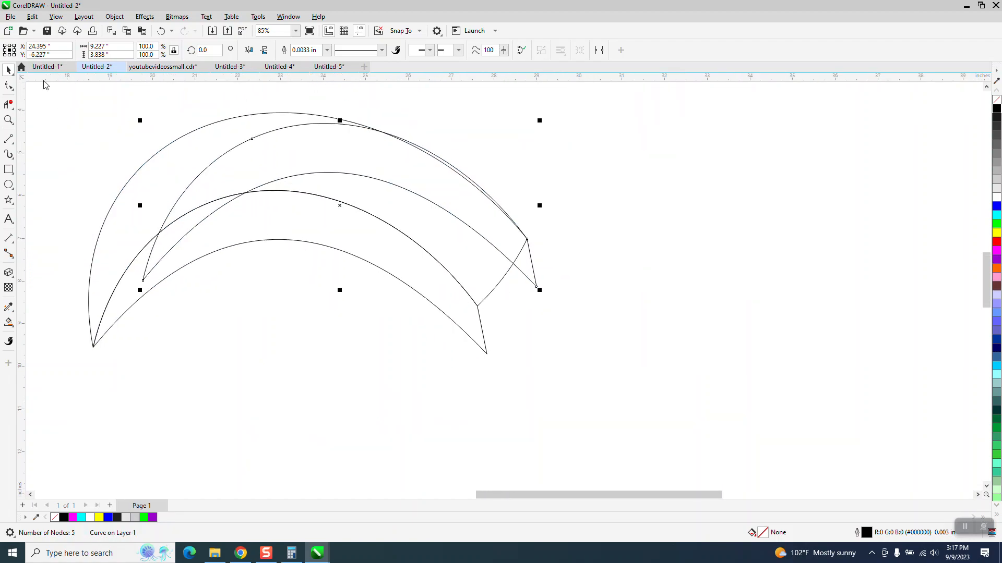
Delete the copied outline's curve segments with the Virtual Segment Delete tool, keeping only its short end line
{"action": "left_click", "coordinate": [8, 85]}
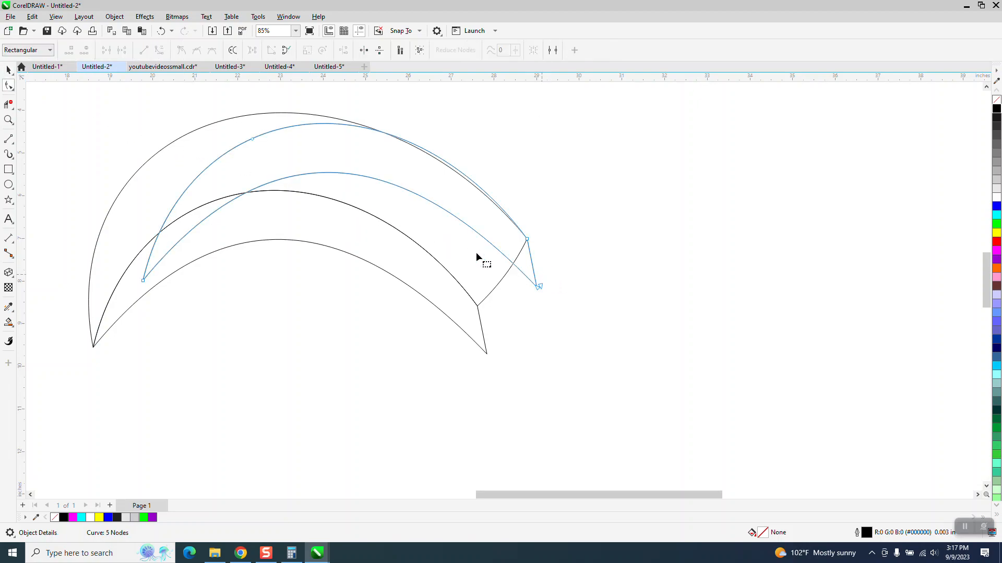
{"action": "left_click", "coordinate": [8, 104]}
{"action": "left_click_drag", "start_coordinate": [445, 198], "coordinate": [464, 222]}
{"action": "key", "text": "ctrl+z"}
{"action": "key", "text": "ctrl+z"}
{"action": "key", "text": "ctrl+z"}
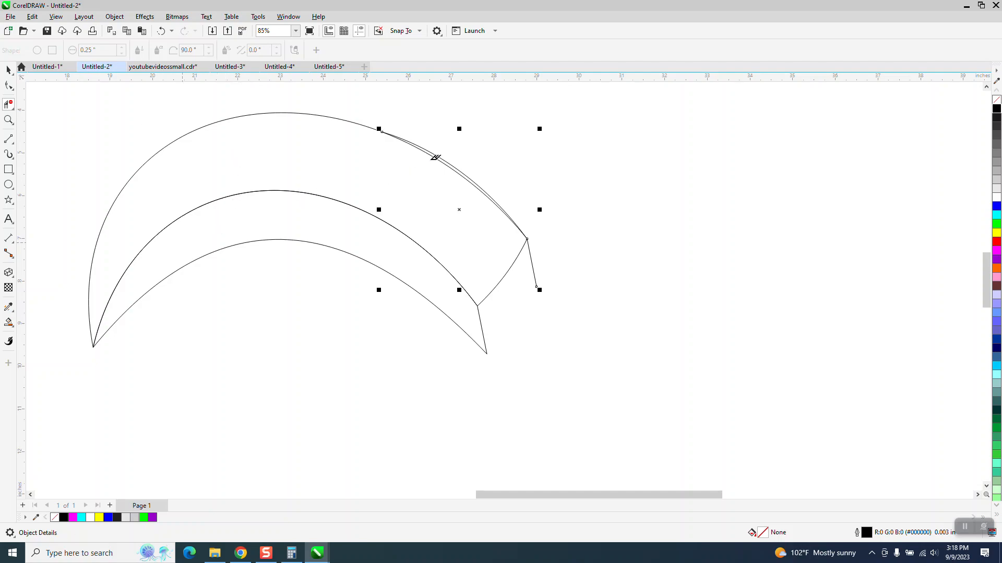
{"action": "key", "text": "ctrl+z"}
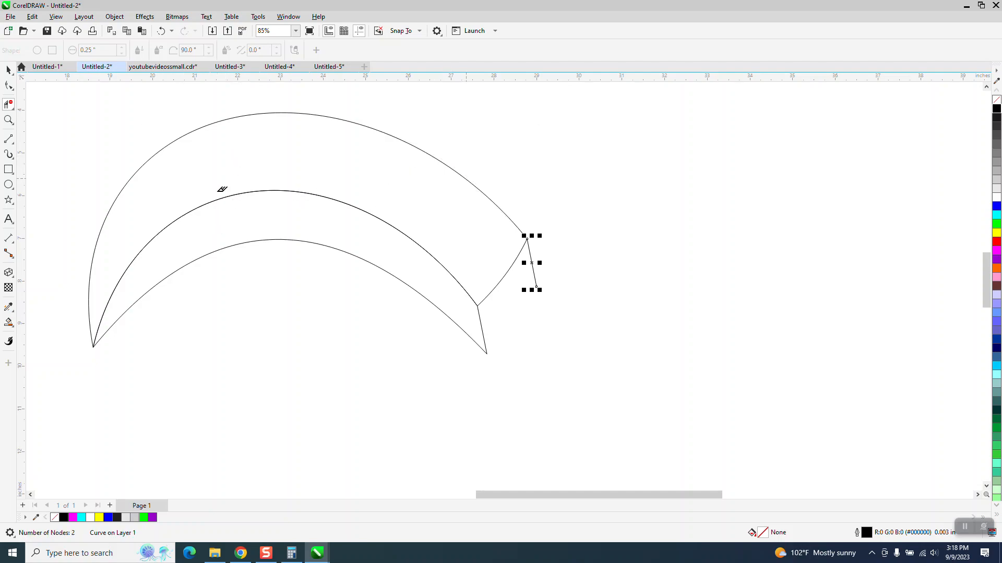
Draw a 2-point line from the copied end line's lower end to the lower curve's right tip, closing the petal's thick end
{"action": "key", "text": "z"}
{"action": "left_click_drag", "start_coordinate": [409, 214], "coordinate": [703, 448]}
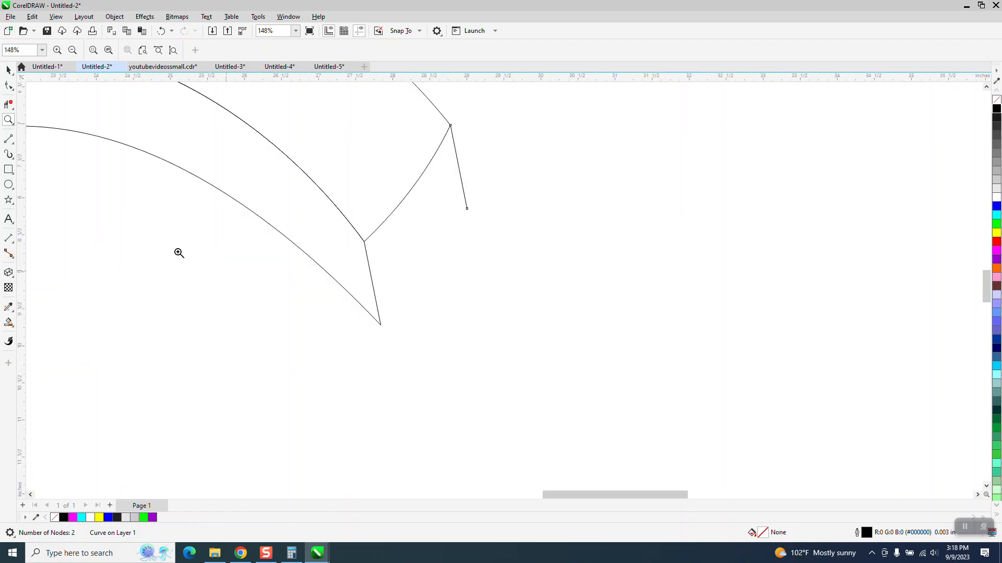
{"action": "left_click", "coordinate": [13, 143]}
{"action": "left_click", "coordinate": [39, 150]}
{"action": "left_click_drag", "start_coordinate": [467, 209], "coordinate": [384, 328]}
{"action": "scroll", "coordinate": [355, 303], "scroll_direction": "down", "scroll_amount": 4}
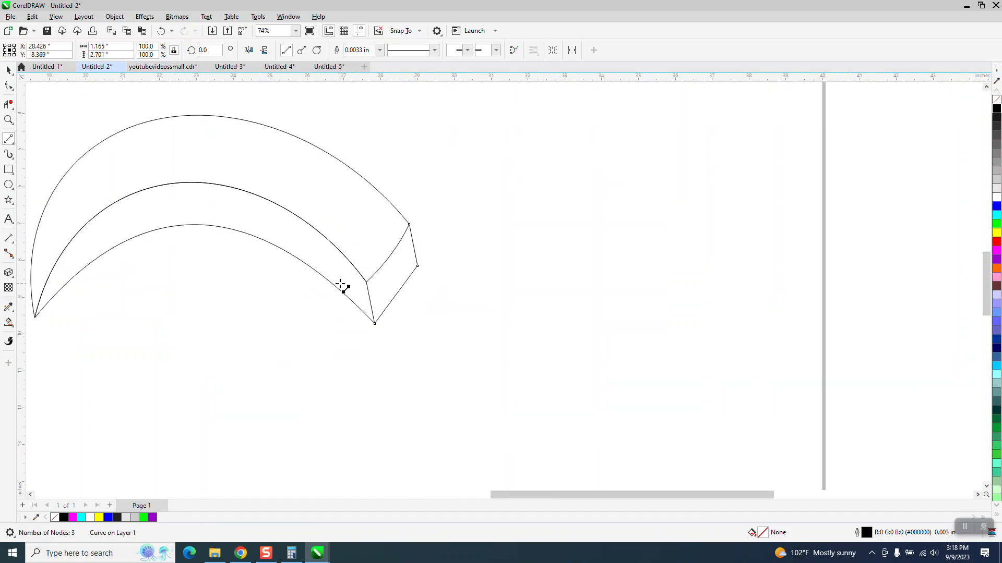
Fill the petal's outer band with blue and no outline using the Smart Fill tool
{"action": "left_click", "coordinate": [9, 70]}
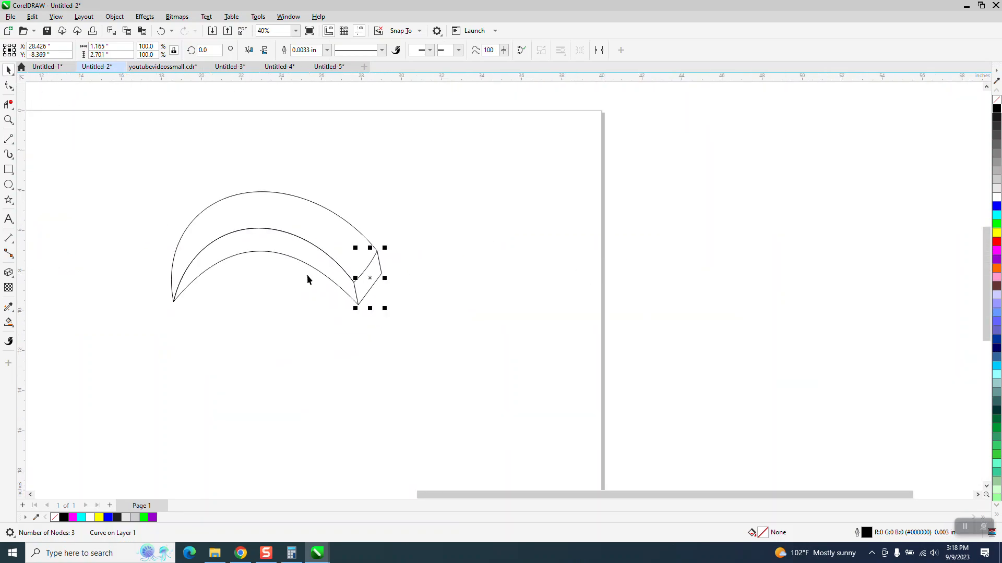
{"action": "left_click", "coordinate": [8, 85]}
{"action": "scroll", "coordinate": [285, 325], "scroll_direction": "down", "scroll_amount": 1}
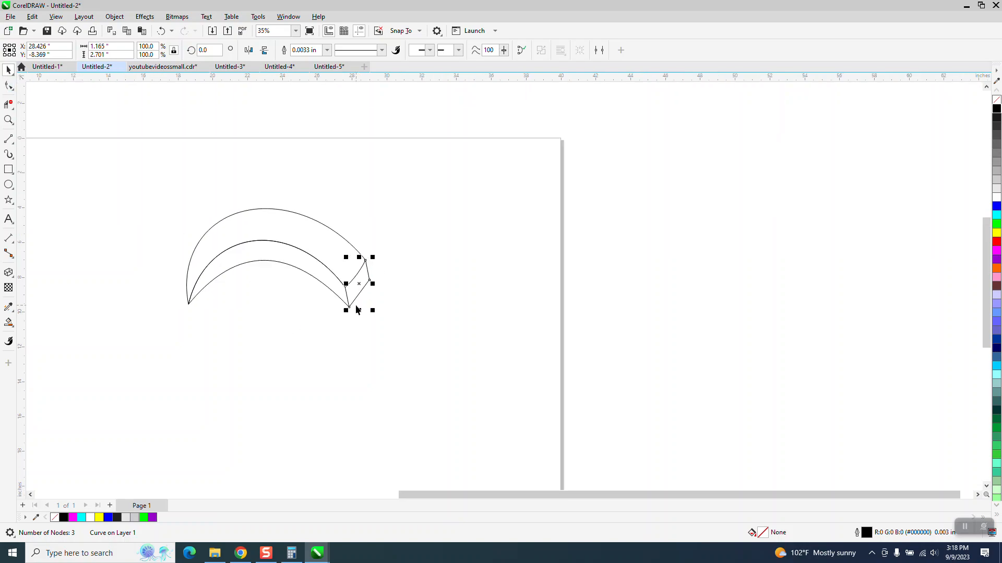
{"action": "left_click", "coordinate": [13, 326]}
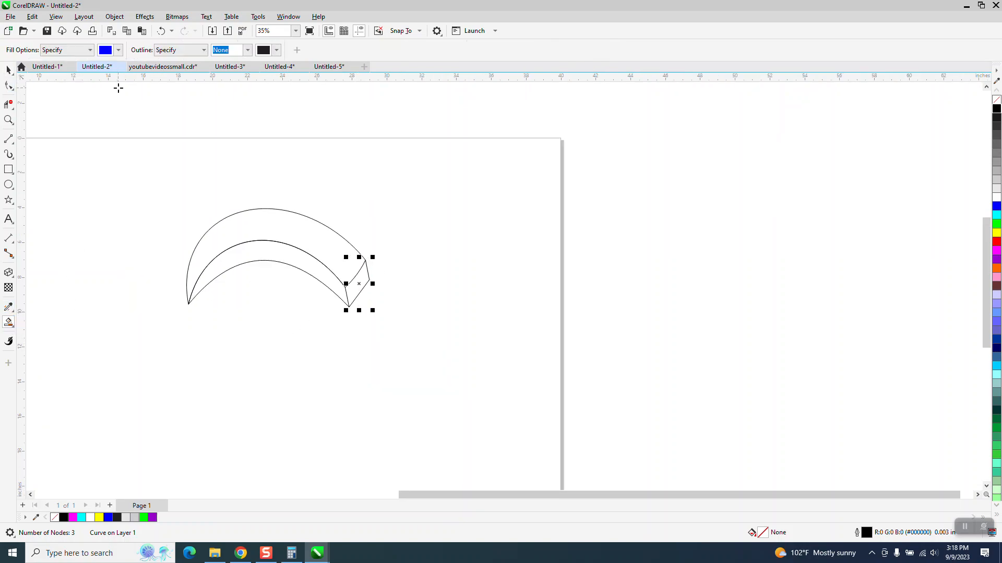
{"action": "left_click", "coordinate": [261, 225]}
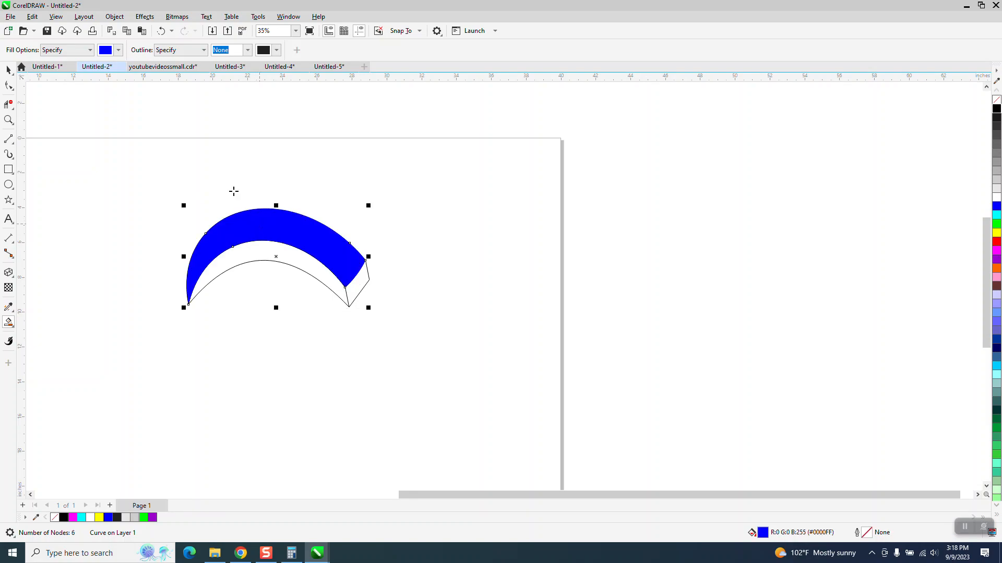
Smart-fill the petal's lower band and thick end face with light gray, and recolor the end face black
{"action": "left_click", "coordinate": [118, 51]}
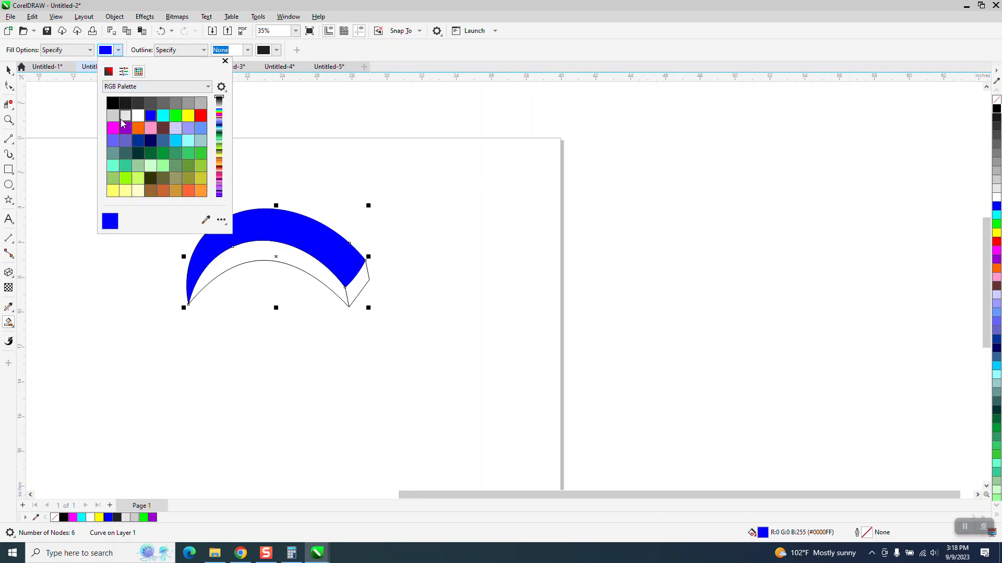
{"action": "left_click", "coordinate": [113, 116]}
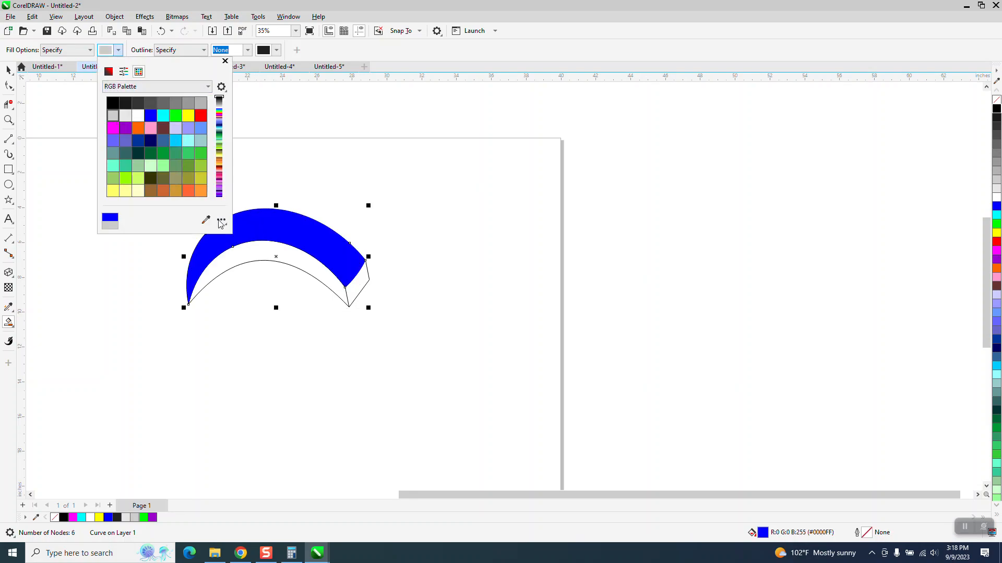
{"action": "left_click", "coordinate": [252, 249]}
{"action": "left_click", "coordinate": [359, 286]}
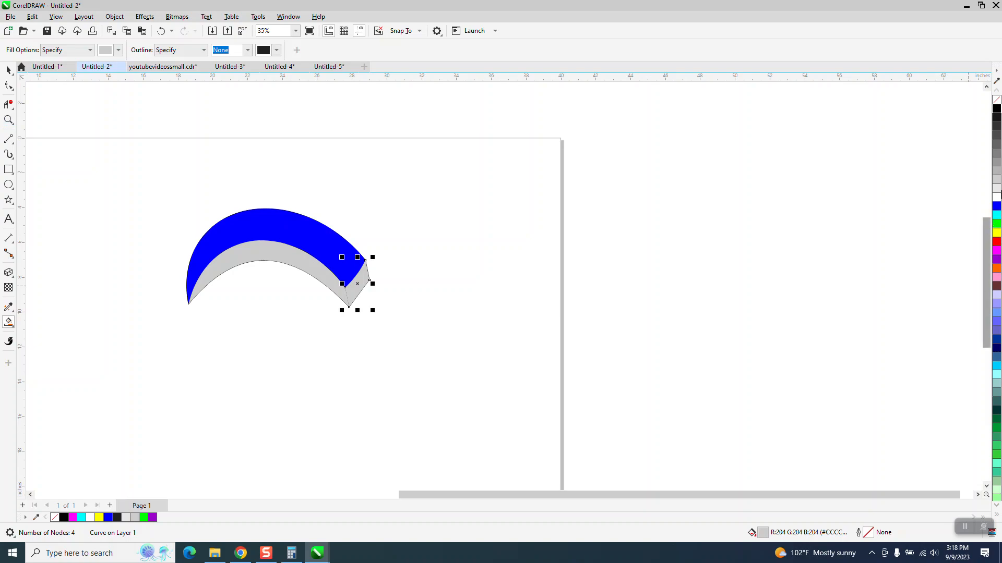
{"action": "left_click", "coordinate": [996, 109]}
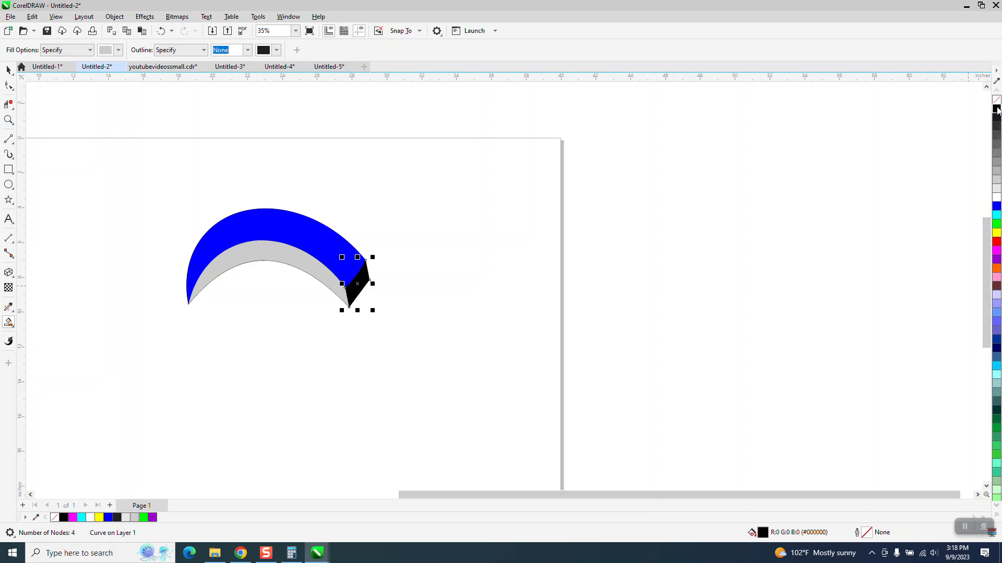
Apply a linear fountain fill to the gray lower band, from light gray near the thick end to black at the pointed tip
{"action": "left_click", "coordinate": [8, 85]}
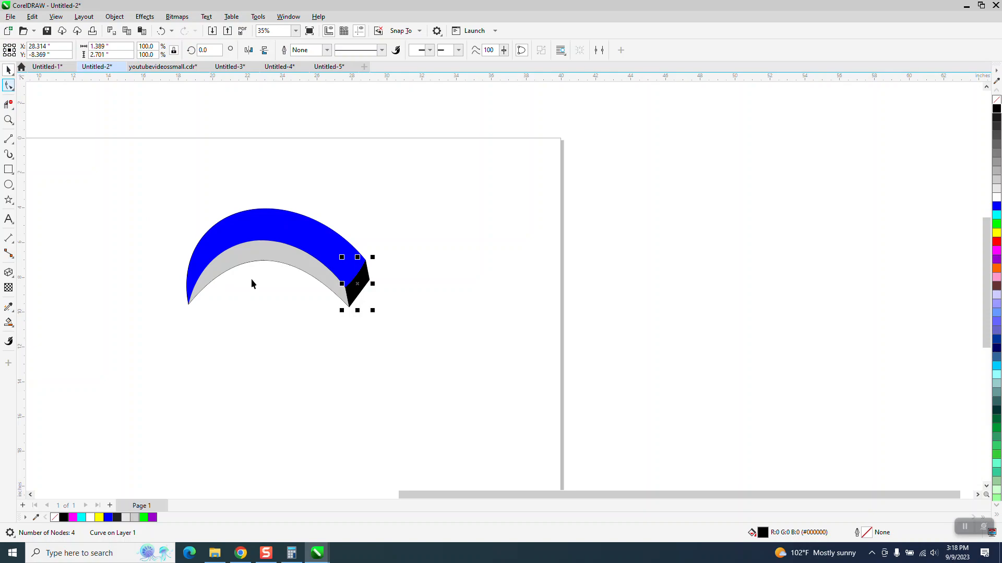
{"action": "left_click", "coordinate": [261, 296]}
{"action": "left_click", "coordinate": [271, 255]}
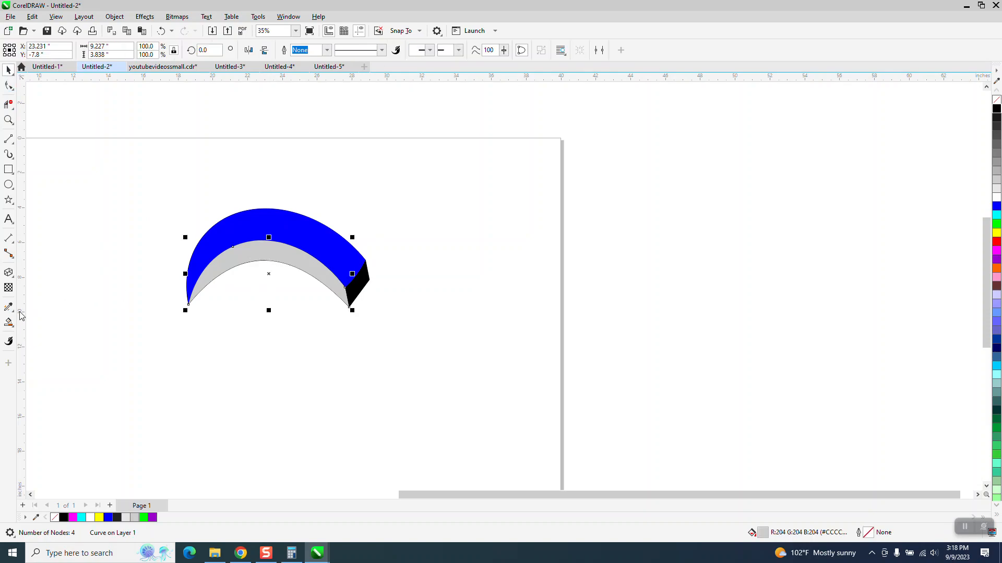
{"action": "left_click", "coordinate": [13, 328]}
{"action": "left_click", "coordinate": [47, 322]}
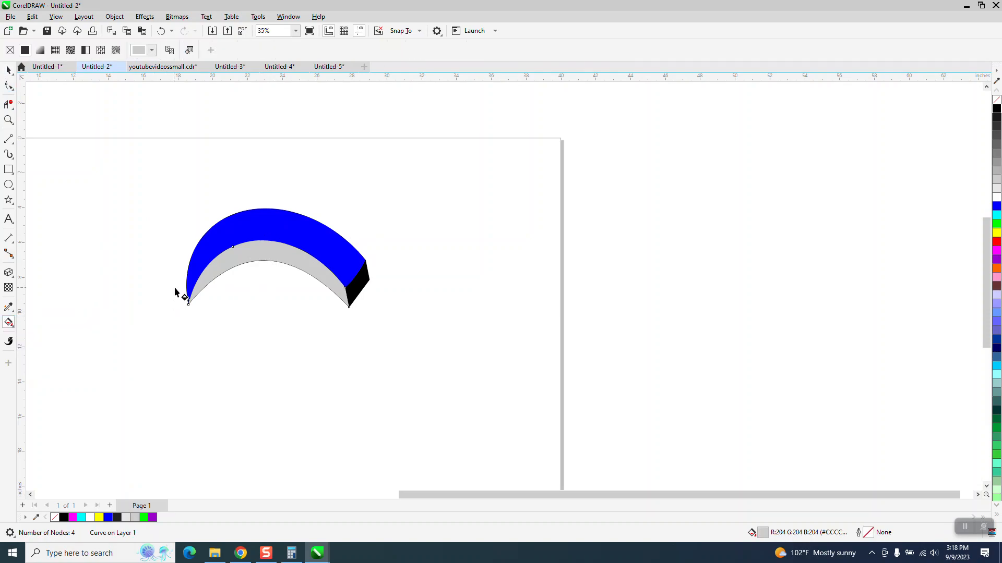
{"action": "left_click_drag", "start_coordinate": [209, 275], "coordinate": [168, 287]}
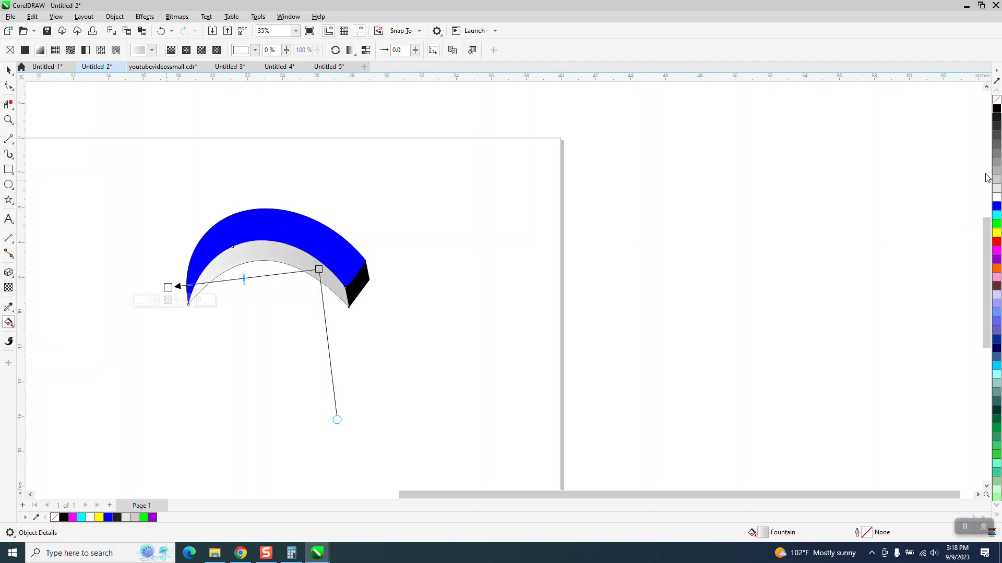
{"action": "left_click_drag", "start_coordinate": [996, 109], "coordinate": [169, 288]}
{"action": "scroll", "coordinate": [279, 316], "scroll_direction": "down", "scroll_amount": 4}
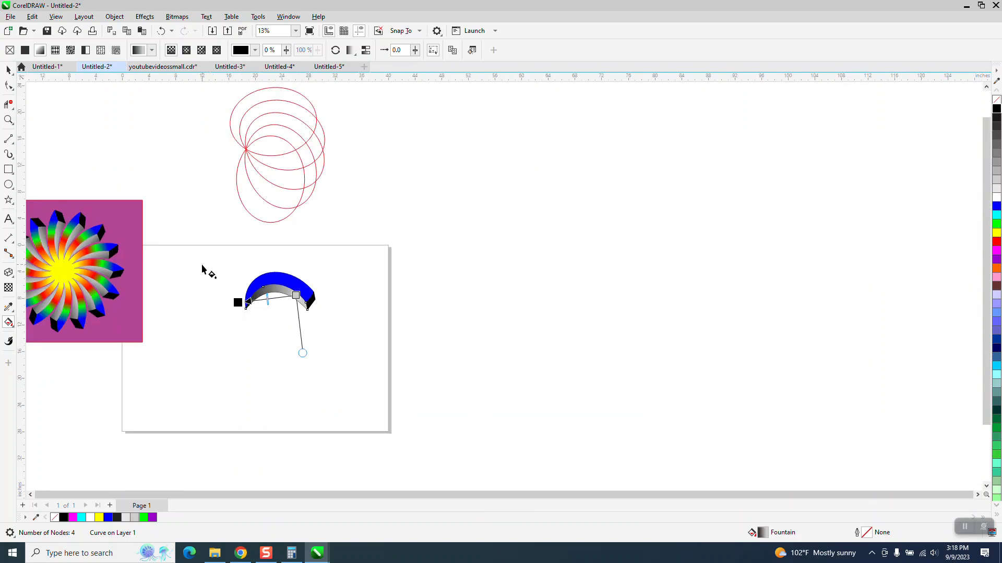
Apply a linear fountain fill along the outer band from the thick end past the pointed end, with blue at both ends
{"action": "left_click", "coordinate": [8, 119]}
{"action": "left_click_drag", "start_coordinate": [224, 258], "coordinate": [405, 369]}
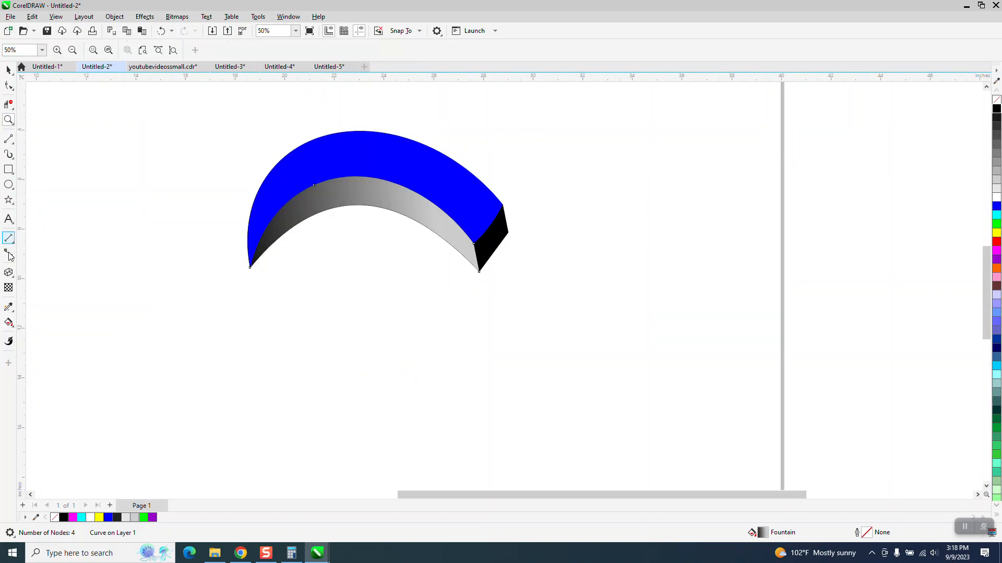
{"action": "left_click", "coordinate": [9, 323]}
{"action": "left_click", "coordinate": [65, 323]}
{"action": "left_click", "coordinate": [489, 216]}
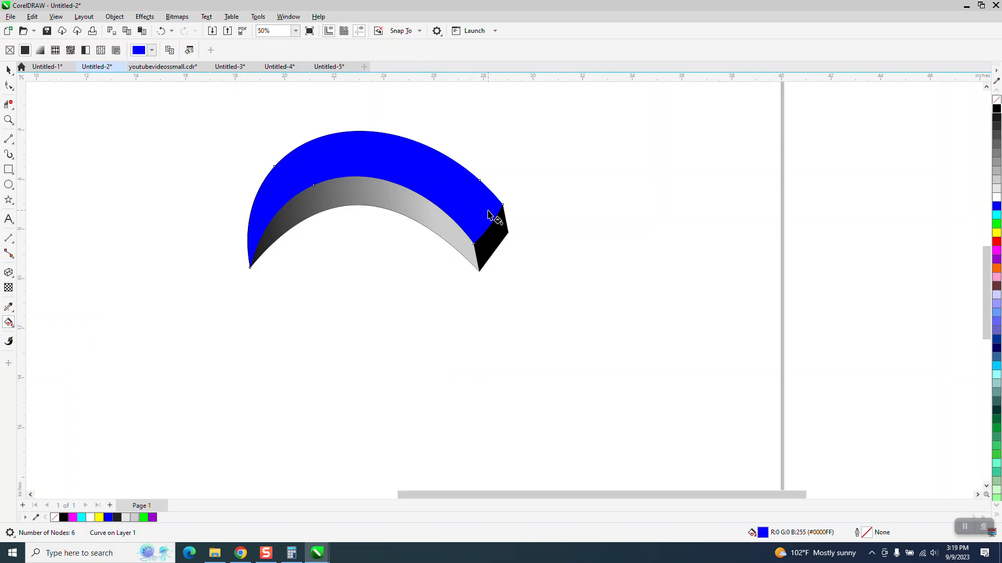
{"action": "left_click", "coordinate": [9, 70]}
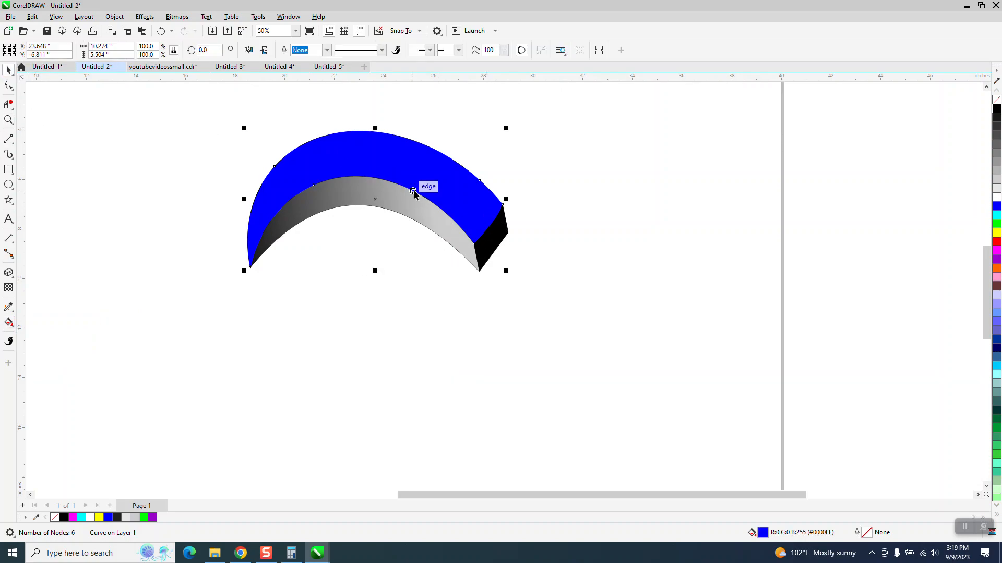
{"action": "left_click", "coordinate": [455, 194]}
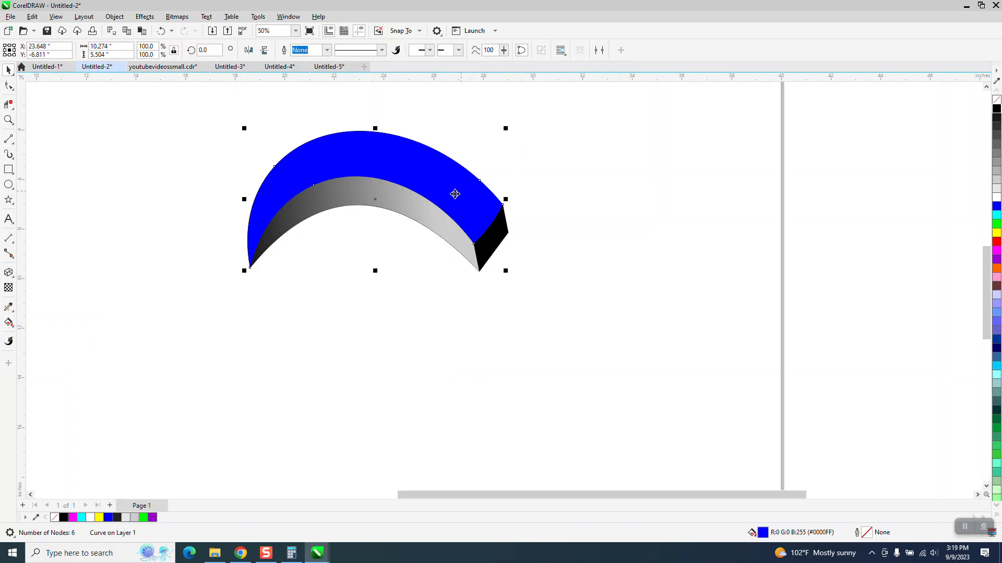
{"action": "left_click", "coordinate": [9, 322]}
{"action": "left_click_drag", "start_coordinate": [409, 195], "coordinate": [223, 194]}
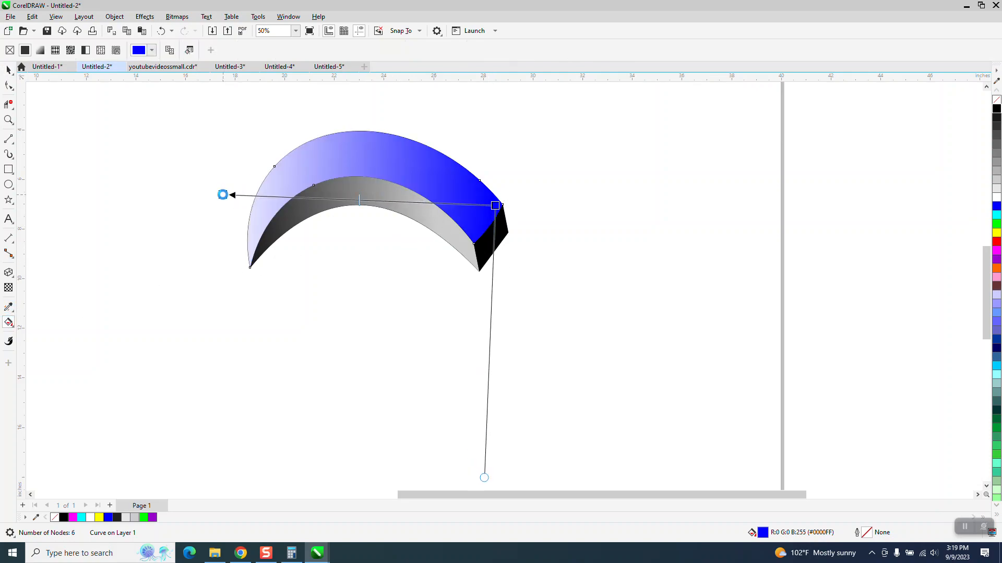
{"action": "left_click_drag", "start_coordinate": [997, 211], "coordinate": [223, 195]}
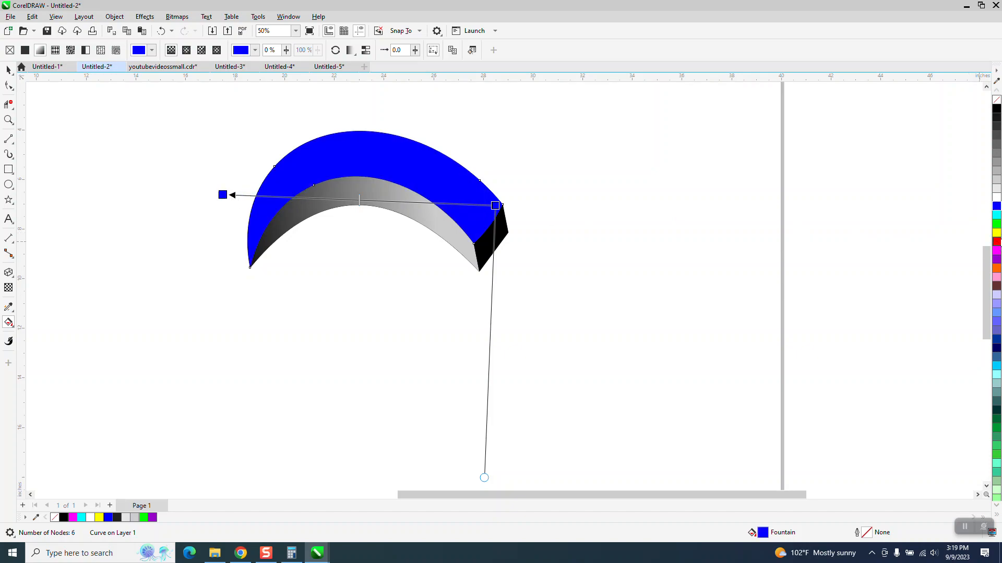
Add cyan, green, yellow and red color nodes along the outer band's fountain fill, with yellow and red toward the thick end
{"action": "left_click_drag", "start_coordinate": [997, 215], "coordinate": [367, 200]}
{"action": "left_click_drag", "start_coordinate": [997, 228], "coordinate": [315, 199]}
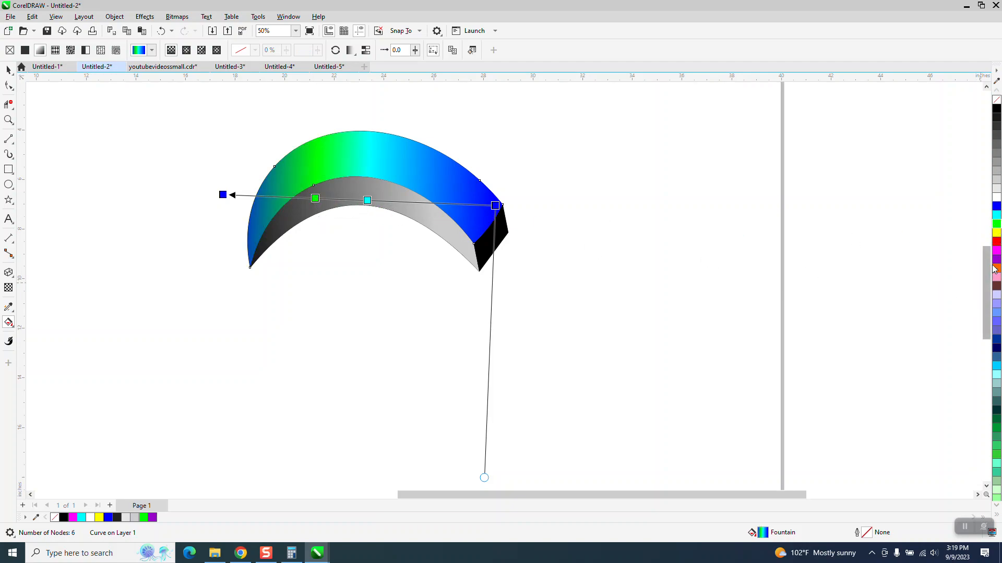
{"action": "left_click_drag", "start_coordinate": [996, 233], "coordinate": [427, 203]}
{"action": "left_click_drag", "start_coordinate": [944, 252], "coordinate": [467, 209]}
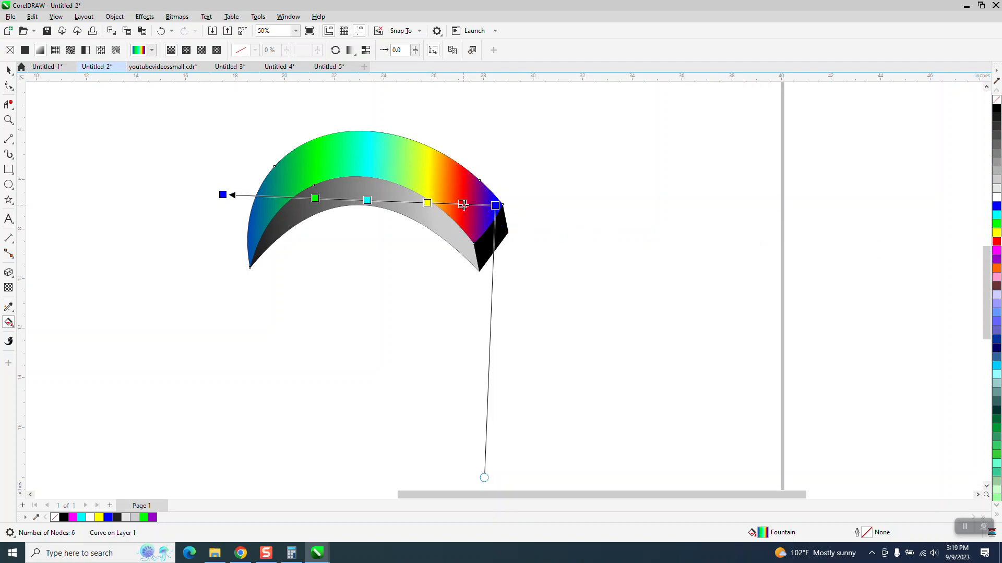
Apply the Smooth option to the outer band's rainbow fountain fill
{"action": "left_click", "coordinate": [9, 70]}
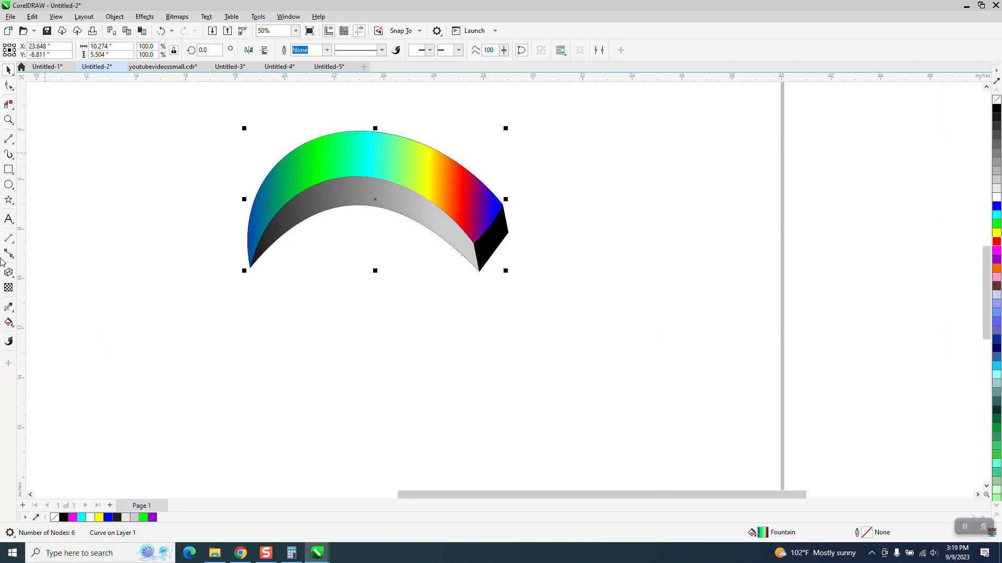
{"action": "left_click", "coordinate": [8, 322]}
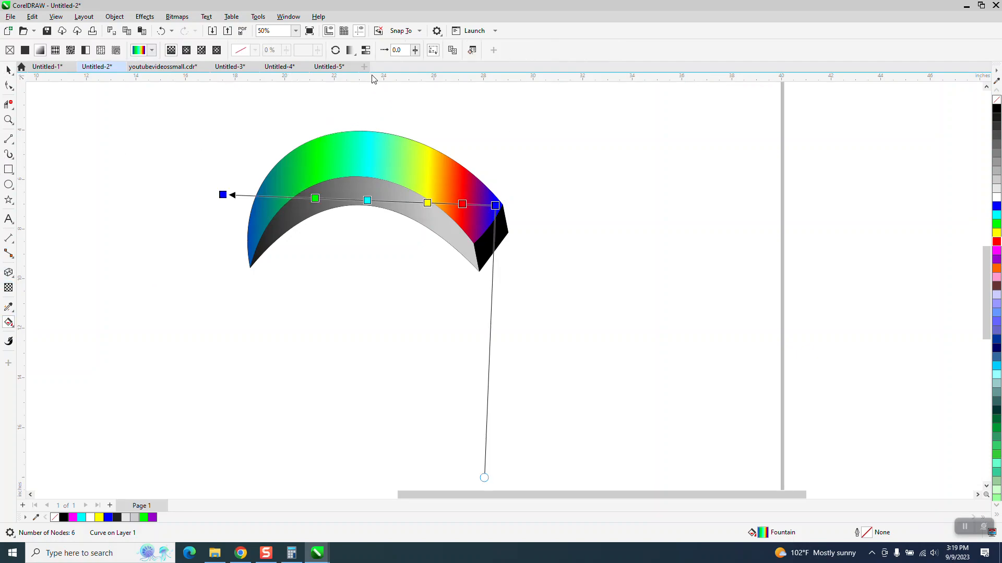
{"action": "left_click", "coordinate": [367, 51]}
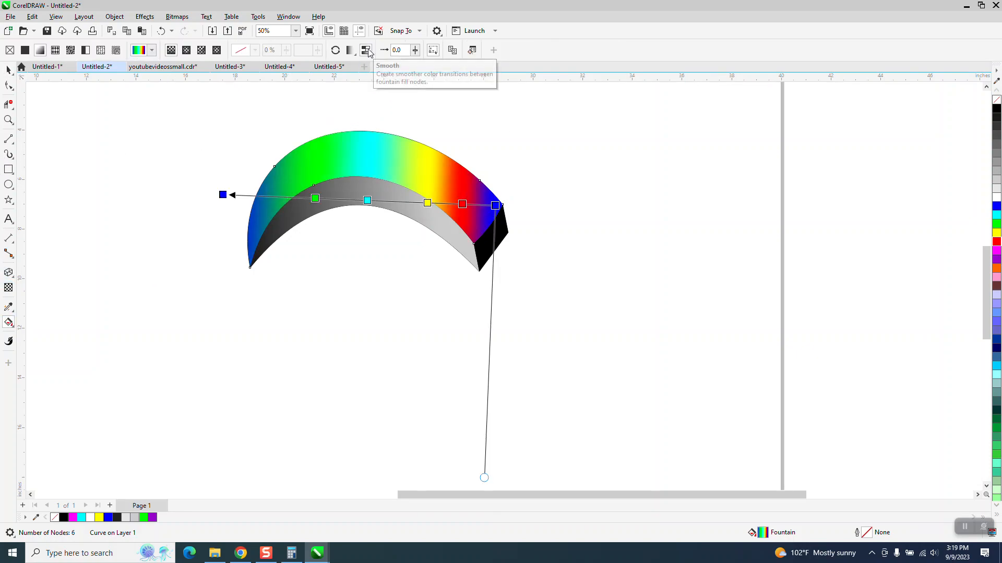
Select all the pieces of the petal and group them
{"action": "left_click", "coordinate": [8, 69]}
{"action": "left_click_drag", "start_coordinate": [169, 114], "coordinate": [286, 198]}
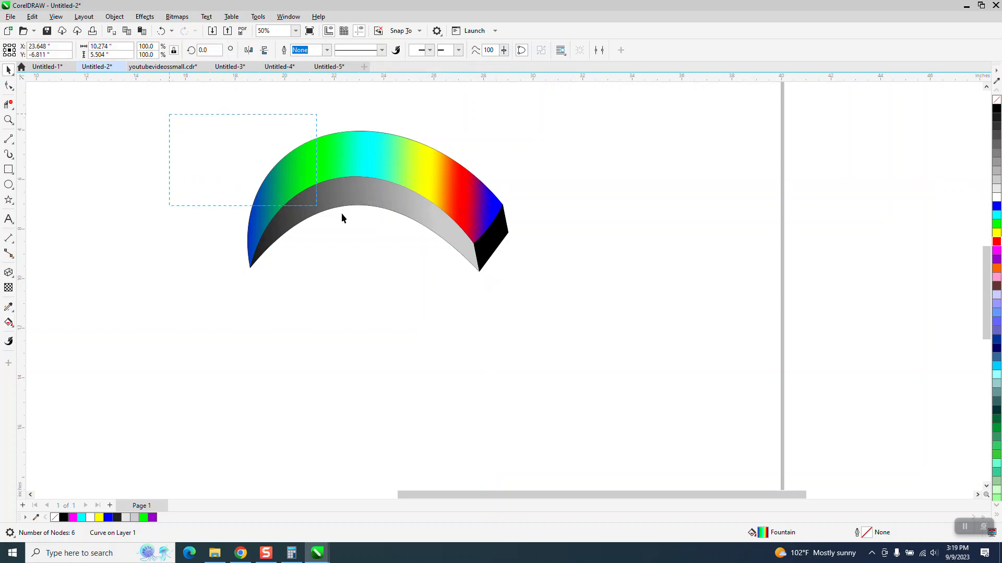
{"action": "left_click_drag", "start_coordinate": [730, 390], "coordinate": [731, 391]}
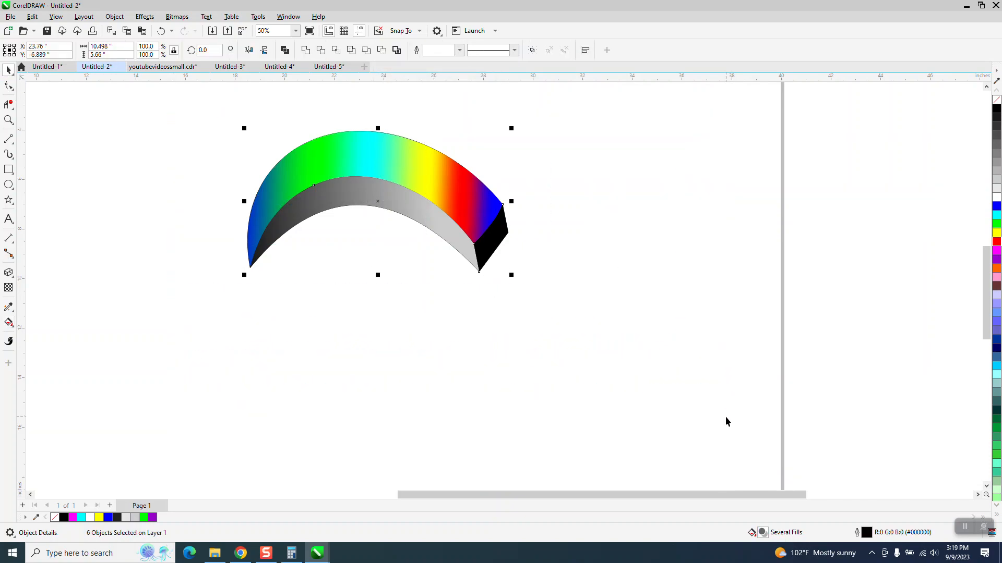
{"action": "key", "text": "ctrl+g"}
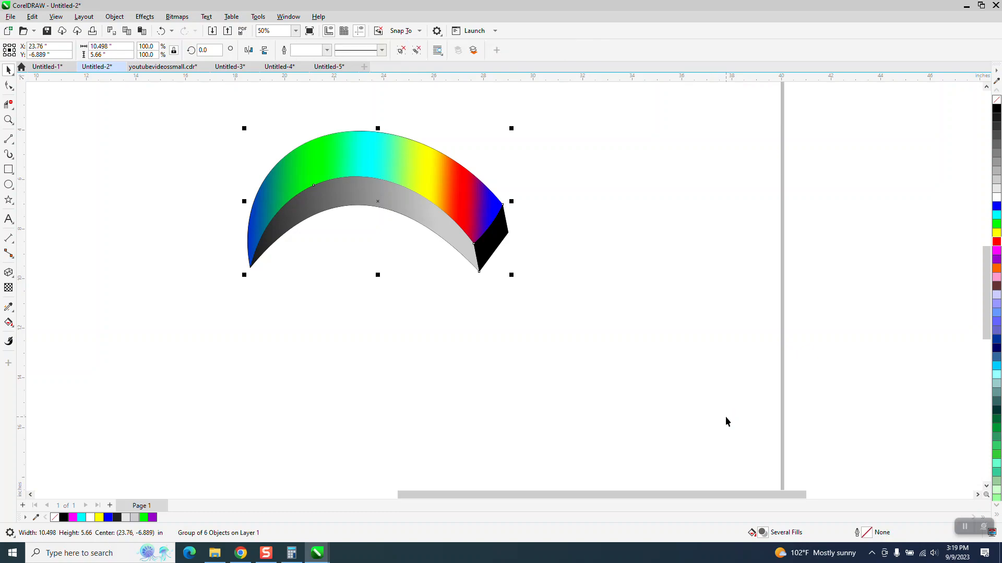
Move the petal group's rotation center to its pointed tip and create a copy rotated 24 degrees around it
{"action": "left_click", "coordinate": [380, 210]}
{"action": "left_click", "coordinate": [380, 205]}
{"action": "left_click", "coordinate": [379, 203]}
{"action": "left_click_drag", "start_coordinate": [249, 268], "coordinate": [250, 268]}
{"action": "scroll", "coordinate": [440, 356], "scroll_direction": "down", "scroll_amount": 1}
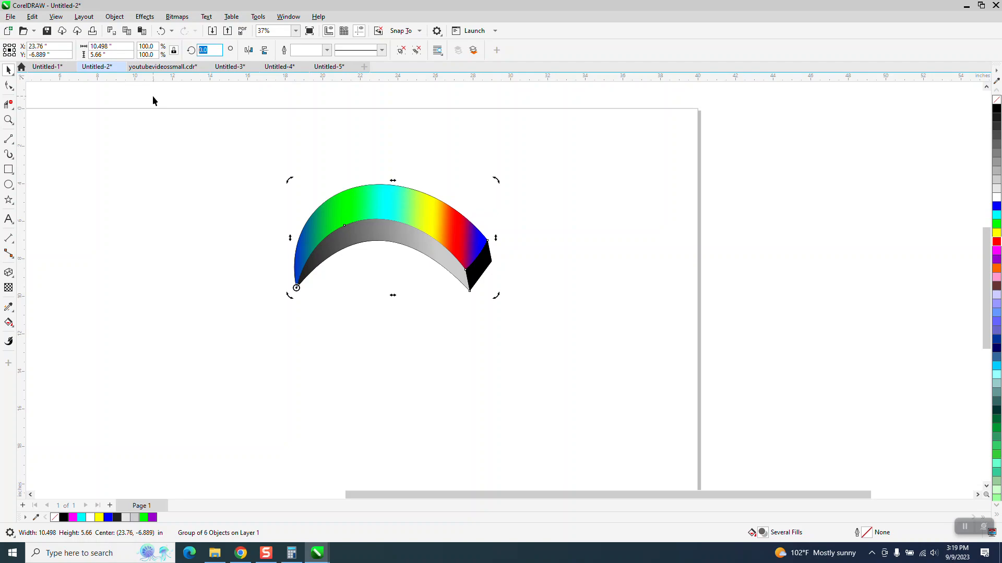
{"action": "key", "text": "Return"}
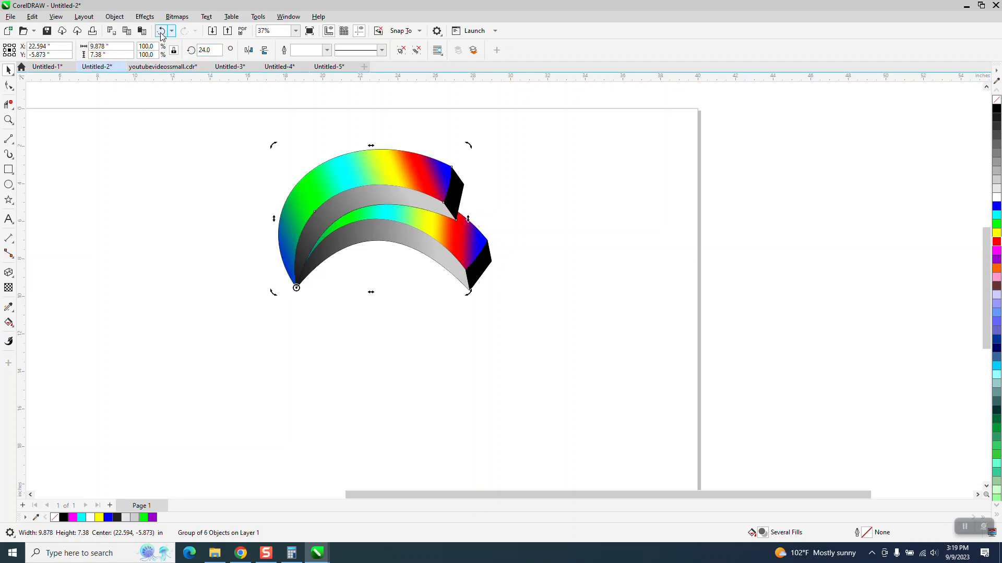
Set the petal copy's rotation angle to 30 degrees
{"action": "left_click_drag", "start_coordinate": [214, 50], "coordinate": [167, 82]}
{"action": "type", "text": "30"}
{"action": "key", "text": "Return"}
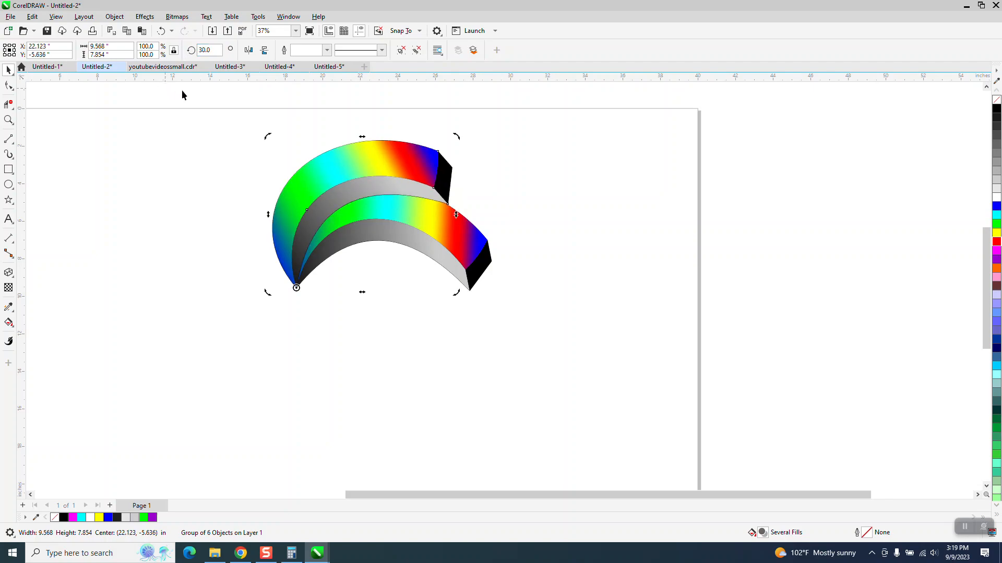
Set the petal copy's rotation angle to 36 degrees
{"action": "left_click_drag", "start_coordinate": [219, 50], "coordinate": [197, 56]}
{"action": "type", "text": "36"}
{"action": "key", "text": "Return"}
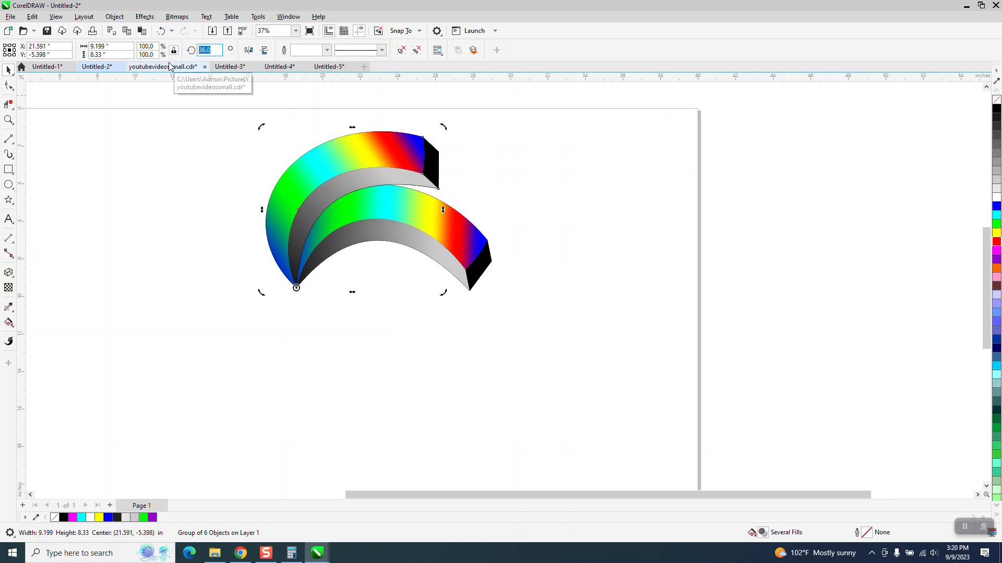
Repeat the rotated duplication of the petal until ten petals complete the full circle
{"action": "key", "text": "ctrl+d"}
{"action": "key", "text": "ctrl+d"}
{"action": "key", "text": "ctrl+d"}
{"action": "key", "text": "ctrl+d"}
{"action": "key", "text": "ctrl+d"}
{"action": "key", "text": "ctrl+d"}
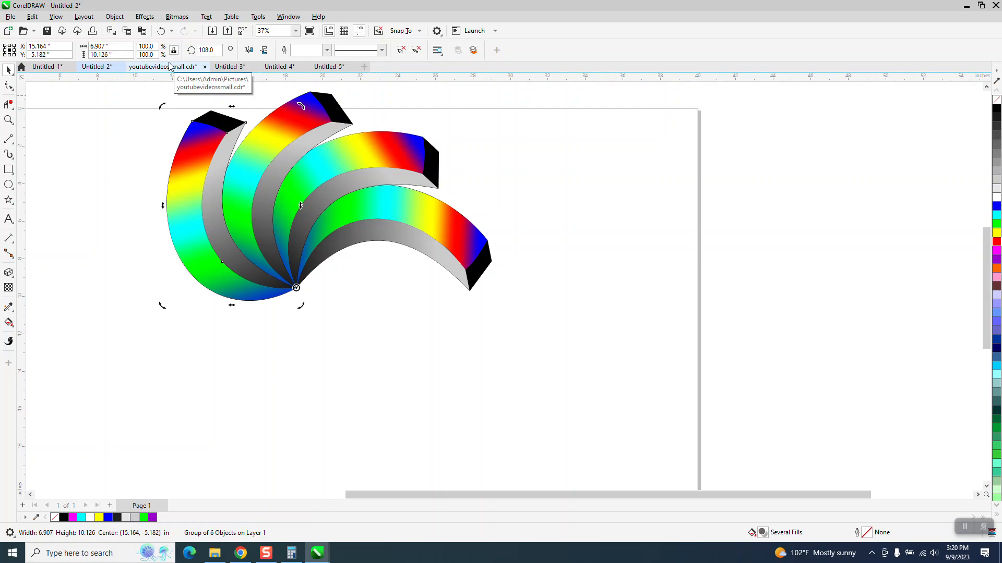
{"action": "key", "text": "ctrl+d"}
{"action": "key", "text": "ctrl+d"}
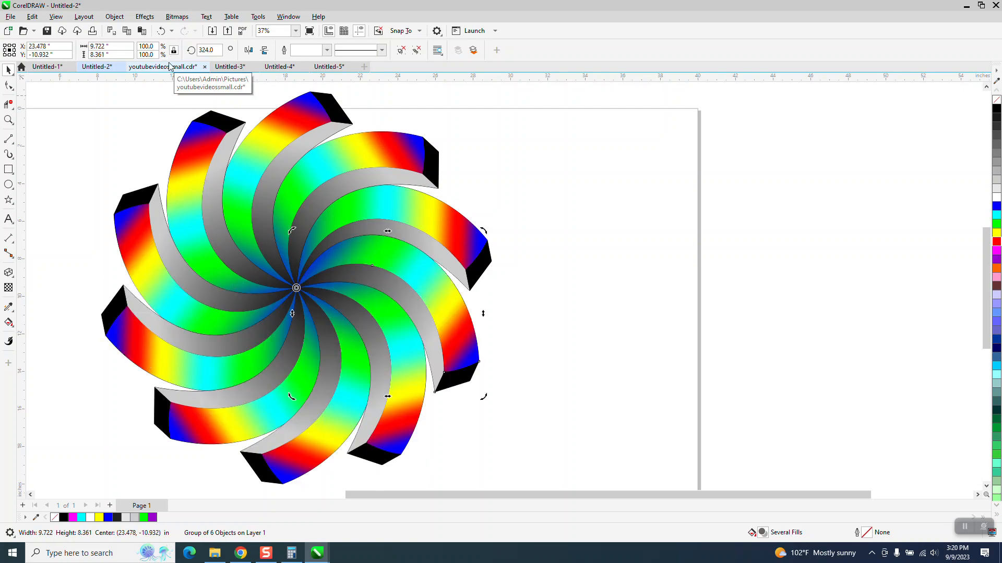
Group all ten petals of the pinwheel and center the group on the page
{"action": "scroll", "coordinate": [358, 342], "scroll_direction": "down", "scroll_amount": 1}
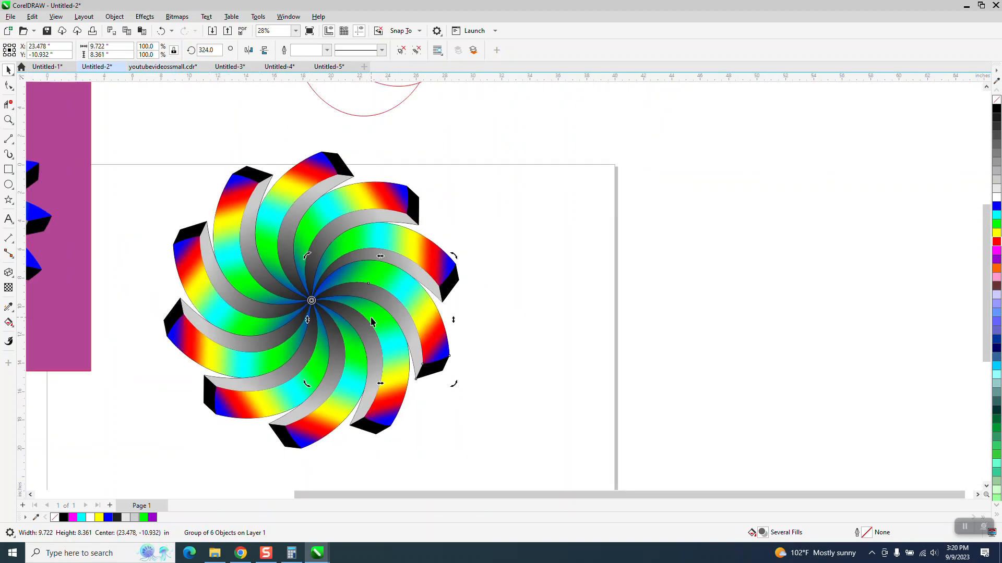
{"action": "scroll", "coordinate": [339, 321], "scroll_direction": "down", "scroll_amount": 1}
{"action": "left_click_drag", "start_coordinate": [174, 165], "coordinate": [658, 473]}
{"action": "key", "text": "ctrl+g"}
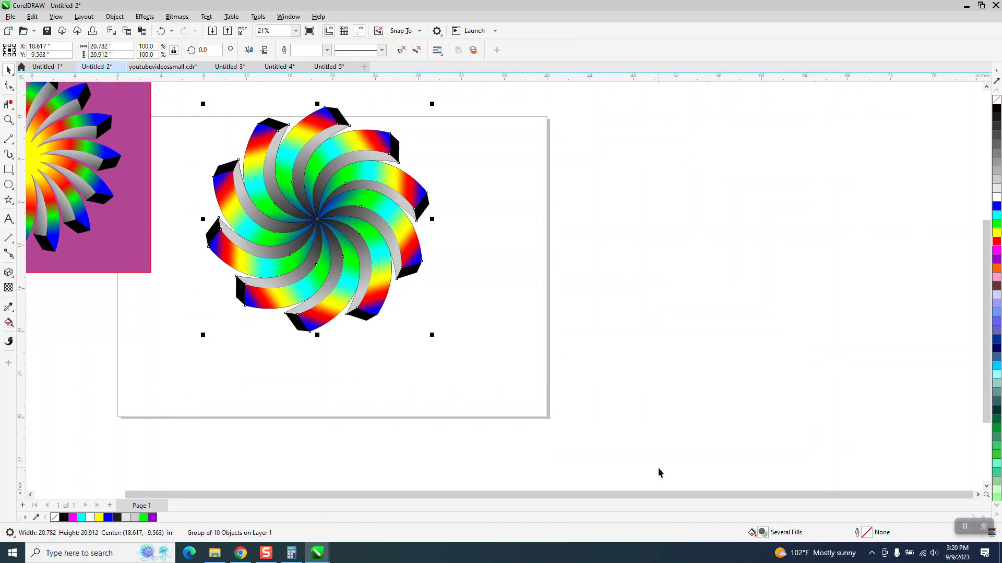
{"action": "key", "text": "p"}
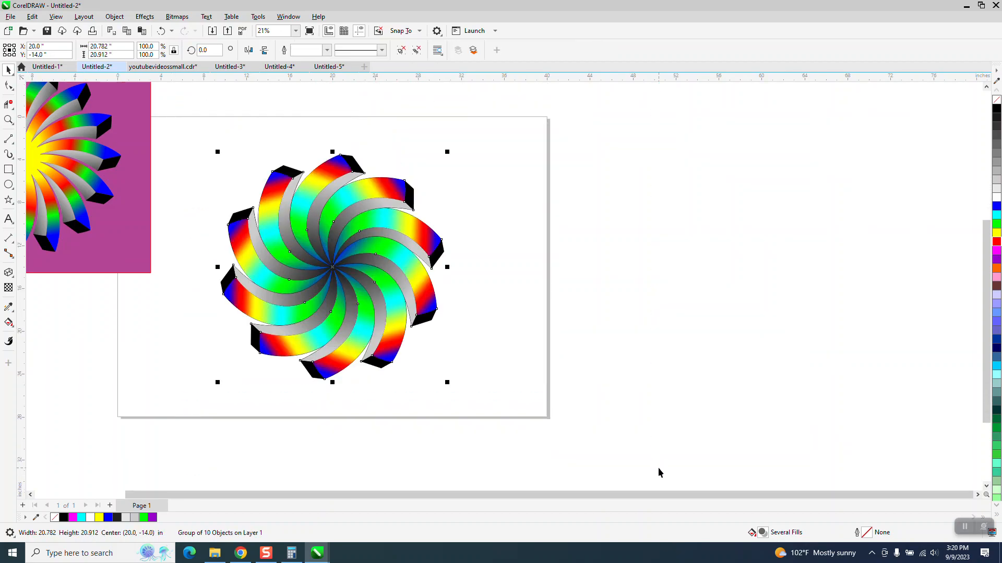
Draw a rectangle about 25.5 by 25.4 inches around the pinwheel and fill it with purple (#9900CC)
{"action": "left_click", "coordinate": [8, 169]}
{"action": "mouse_move", "coordinate": [201, 138]}
{"action": "left_mouse_down"}
{"action": "mouse_move", "coordinate": [409, 371]}
{"action": "mouse_move", "coordinate": [461, 382]}
{"action": "mouse_move", "coordinate": [475, 411]}
{"action": "left_mouse_up"}
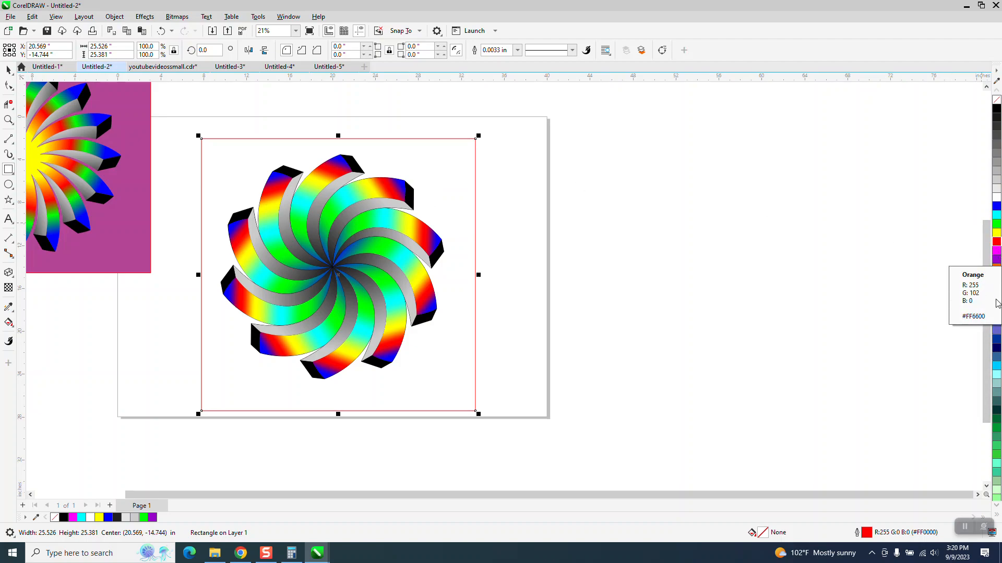
{"action": "left_click", "coordinate": [997, 260]}
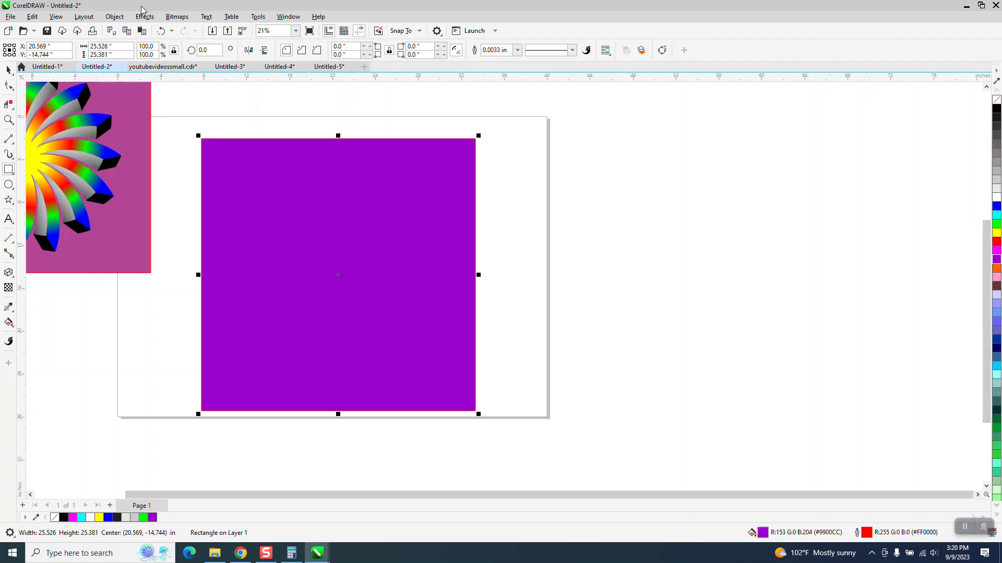
Send the purple rectangle behind the pinwheel so it serves as the background
{"action": "left_click", "coordinate": [124, 17]}
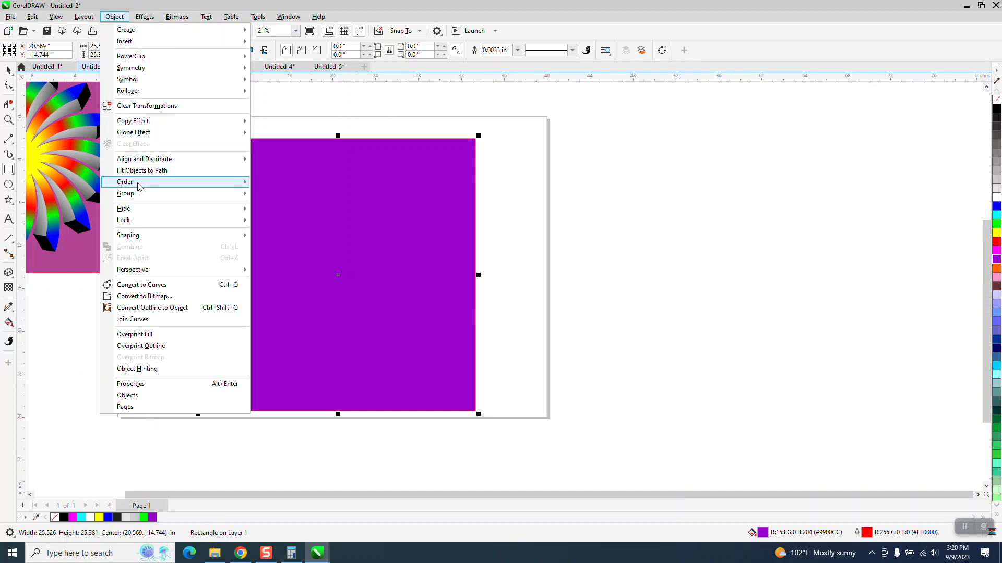
{"action": "mouse_move", "coordinate": [139, 187]}
{"action": "left_click", "coordinate": [282, 195]}
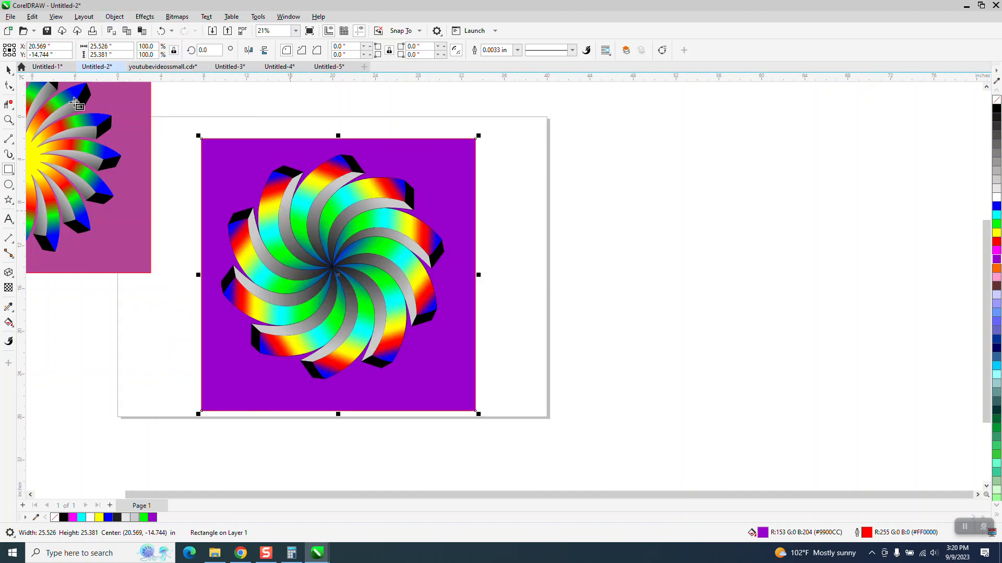
{"action": "left_click", "coordinate": [8, 70]}
{"action": "scroll", "coordinate": [412, 274], "scroll_direction": "down", "scroll_amount": 1}
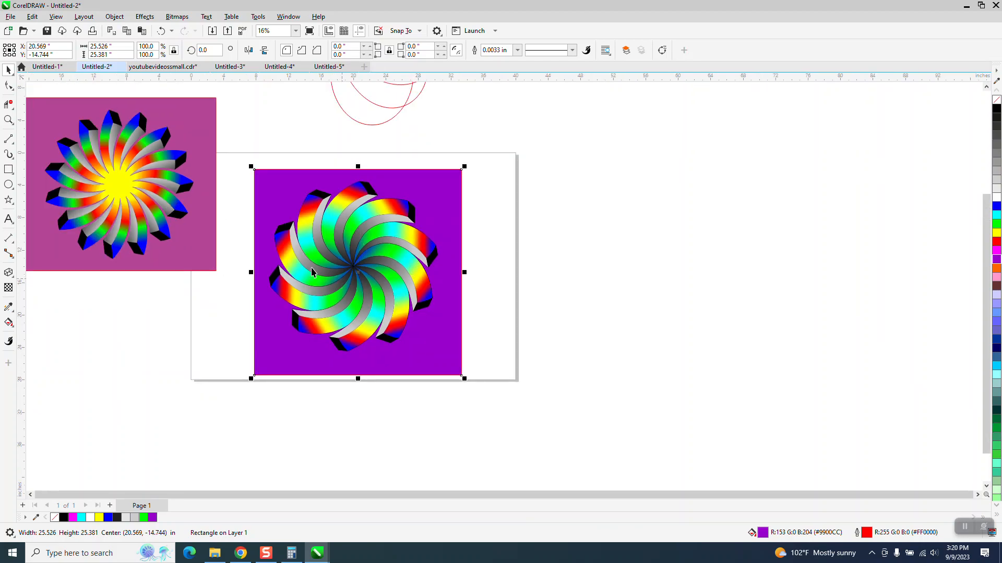
{"action": "left_click", "coordinate": [9, 119]}
{"action": "left_click_drag", "start_coordinate": [276, 218], "coordinate": [479, 366]}
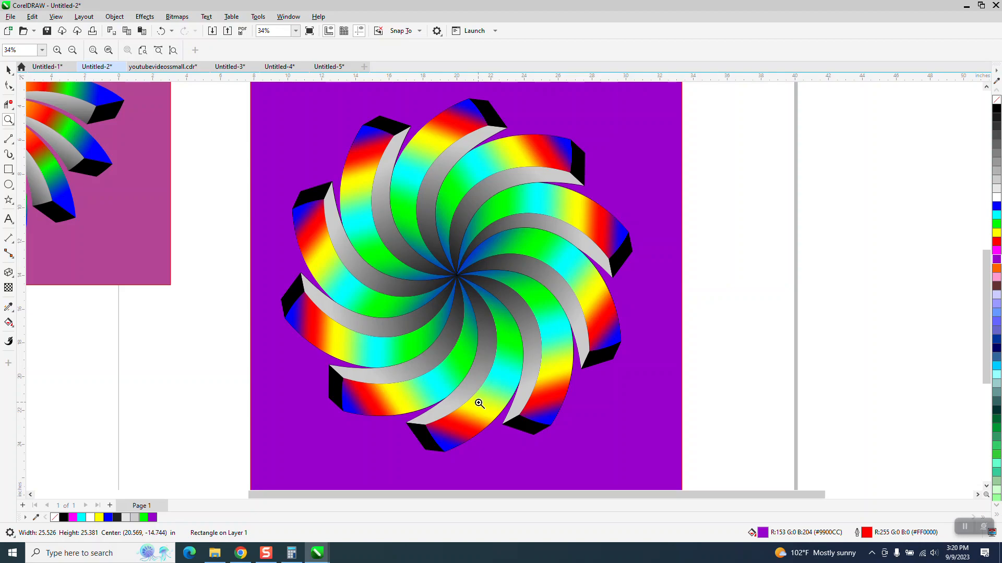
{"action": "scroll", "coordinate": [479, 404], "scroll_direction": "down", "scroll_amount": 1}
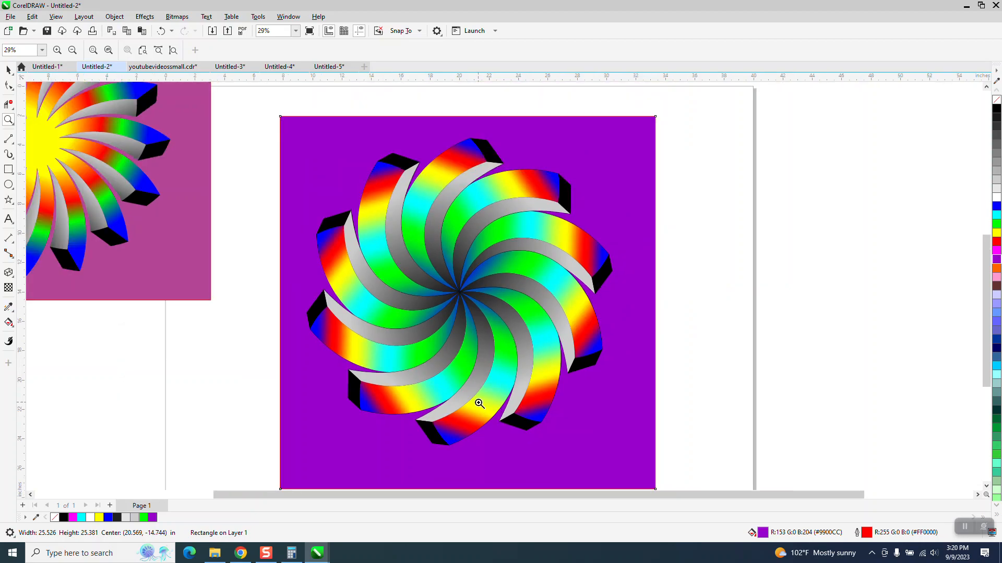